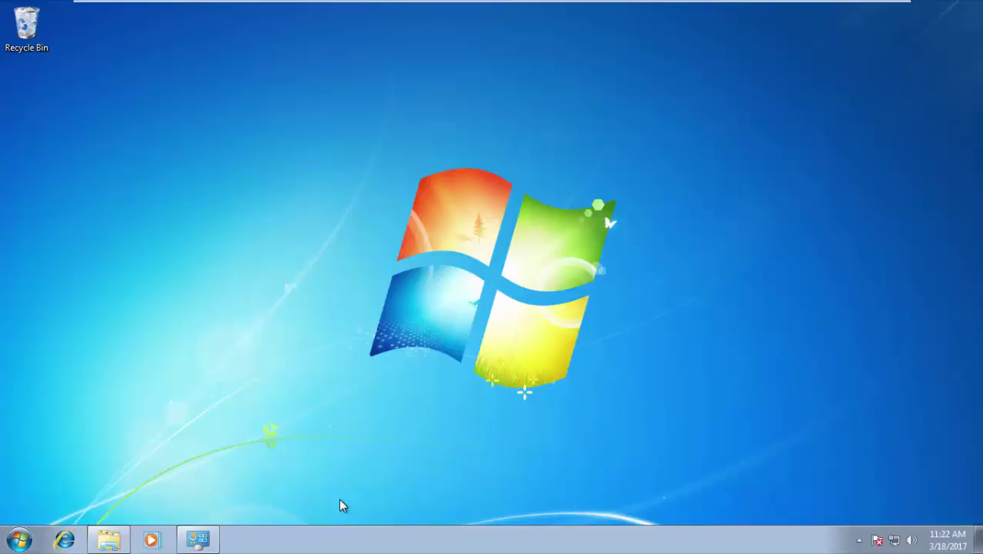
Open Explorer's Computer view showing Local Disk (C:), then switch to the SCCM server session
left_click(108, 539)
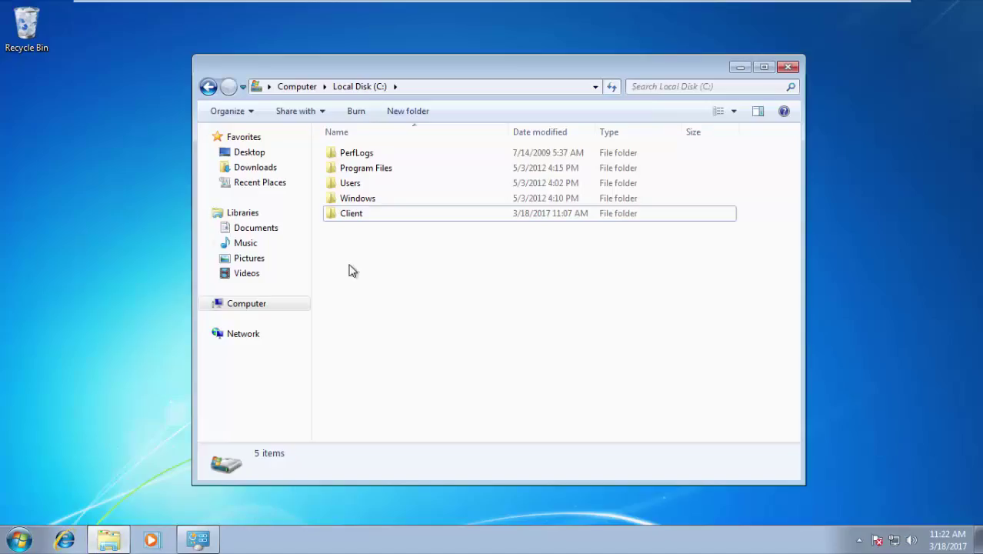
left_click(256, 305)
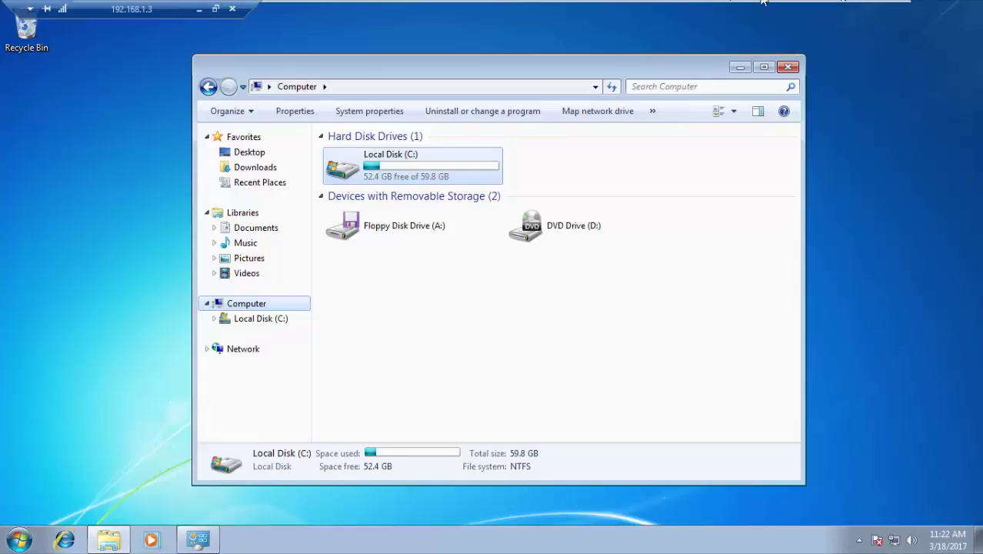
mouse_move(761, 4)
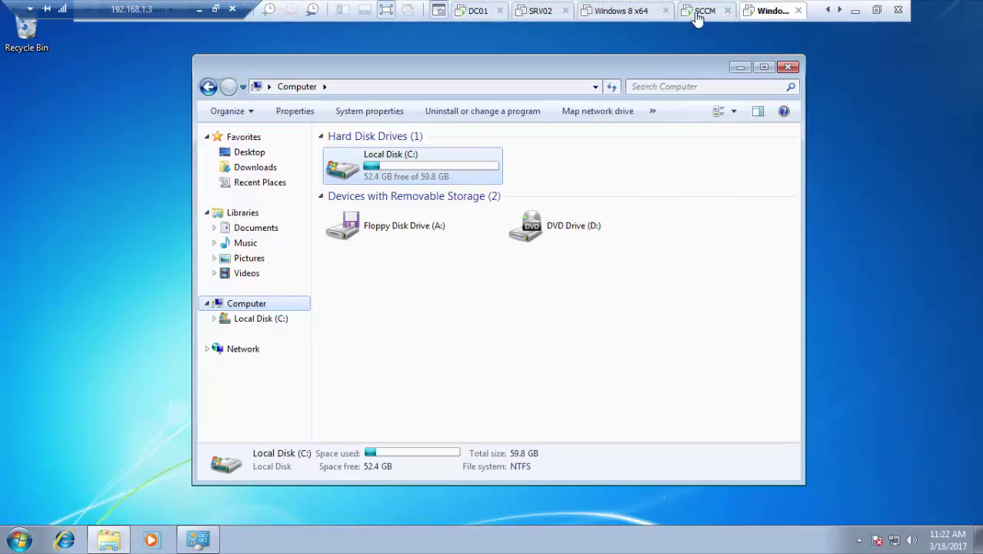
left_click(702, 10)
Navigate to Administration > Site Configuration > Sites
left_click(91, 484)
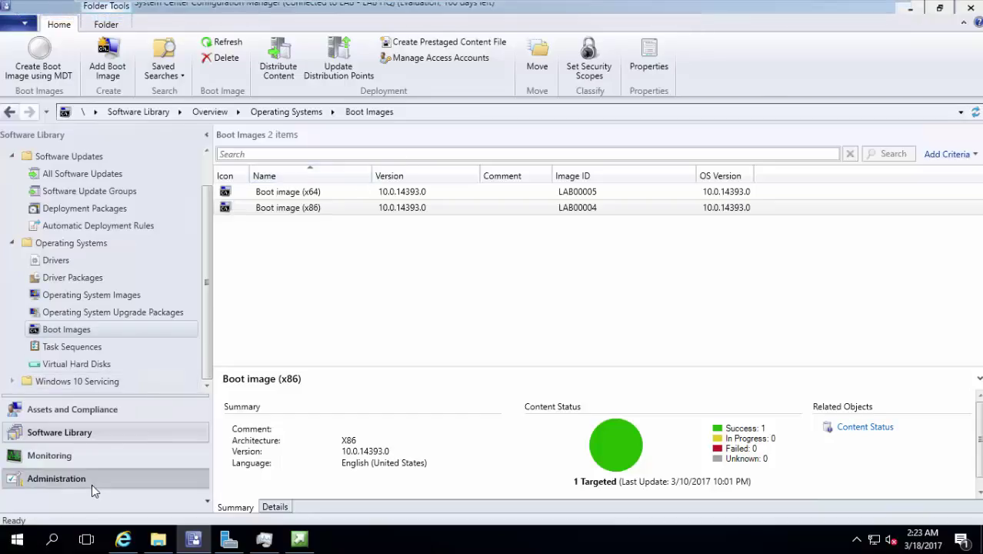
left_click(57, 208)
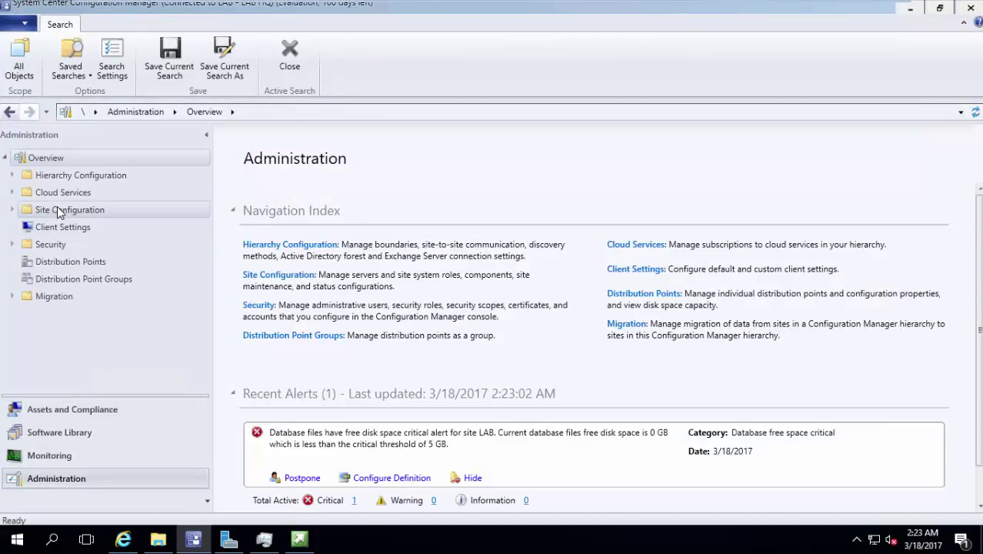
left_click(11, 209)
left_click(51, 228)
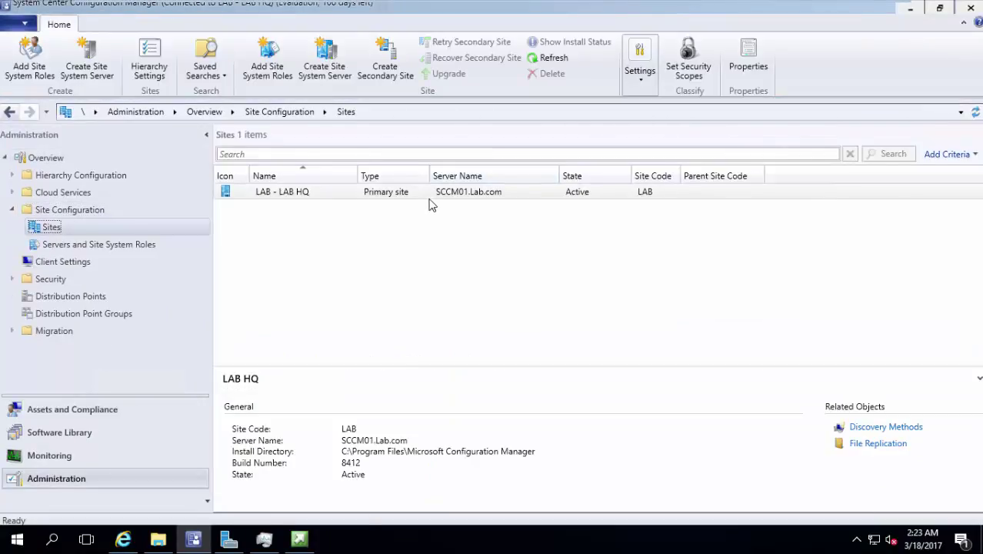
Verify the Management Point component publishes to DNS, cancel, and switch to DC01
left_click(641, 71)
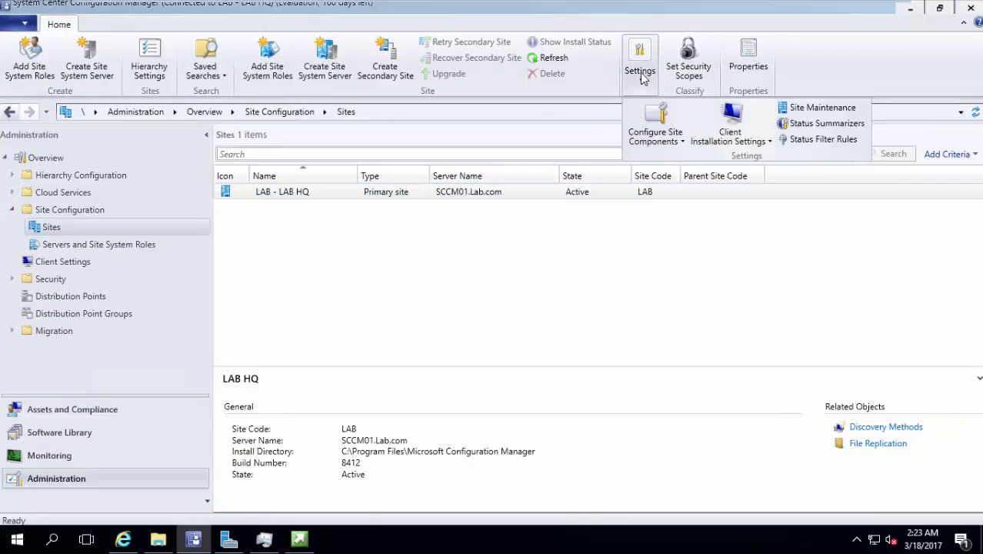
left_click(657, 138)
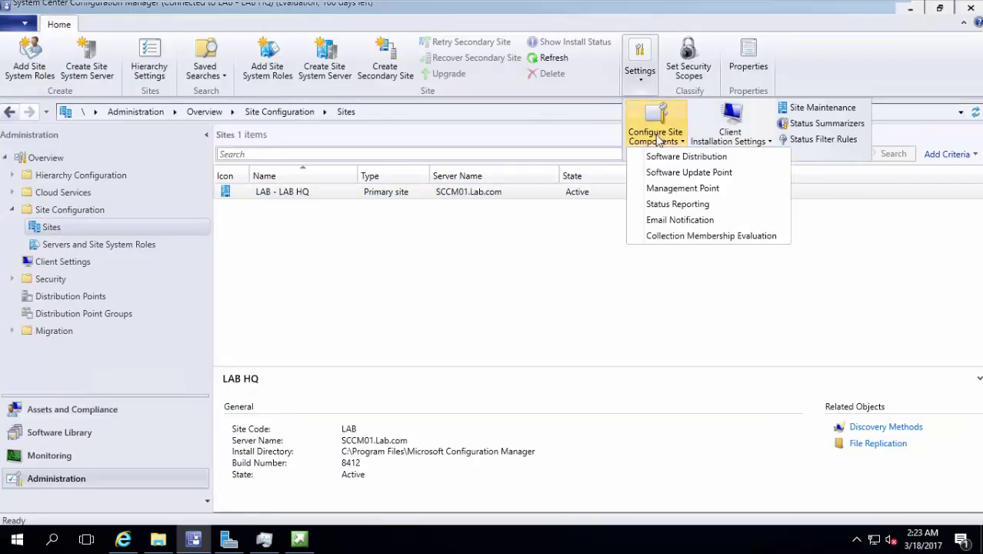
left_click(671, 189)
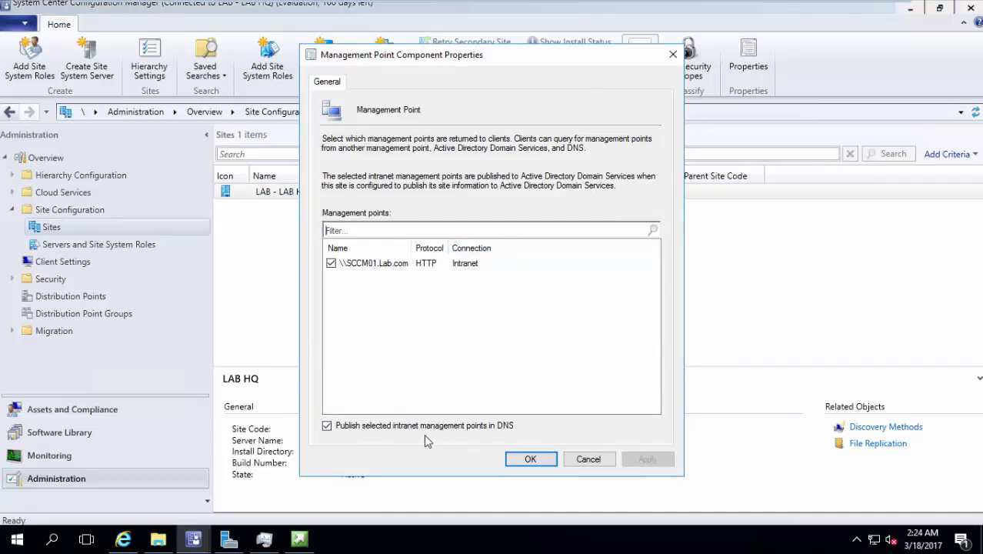
left_click(589, 461)
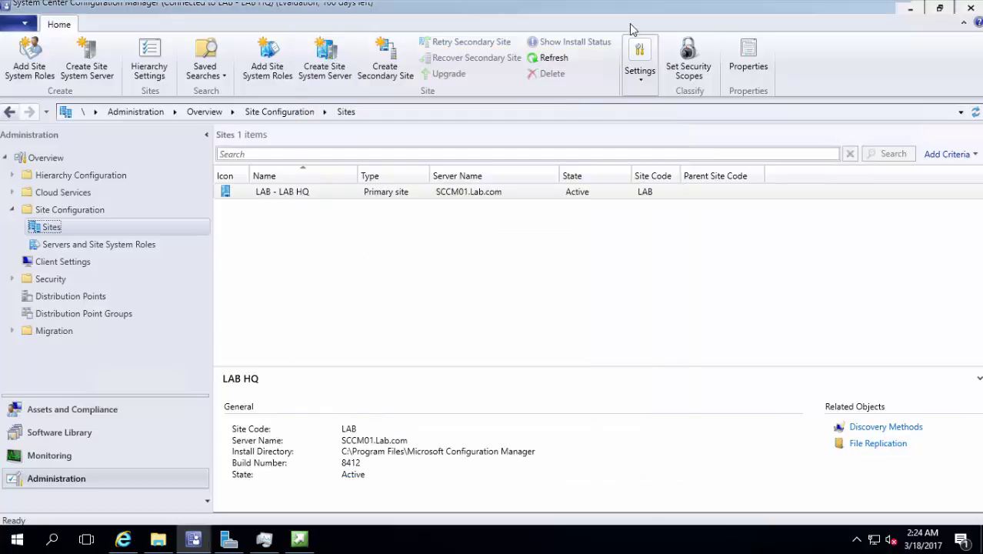
left_click(477, 10)
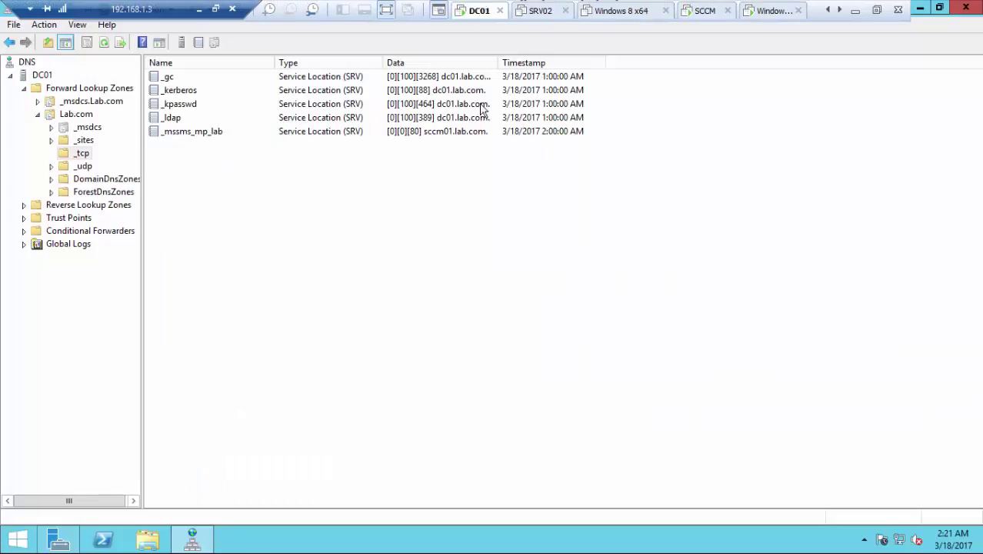
Unlock DC01 with the administrator password, retrying after one mistyped attempt
left_click(237, 9)
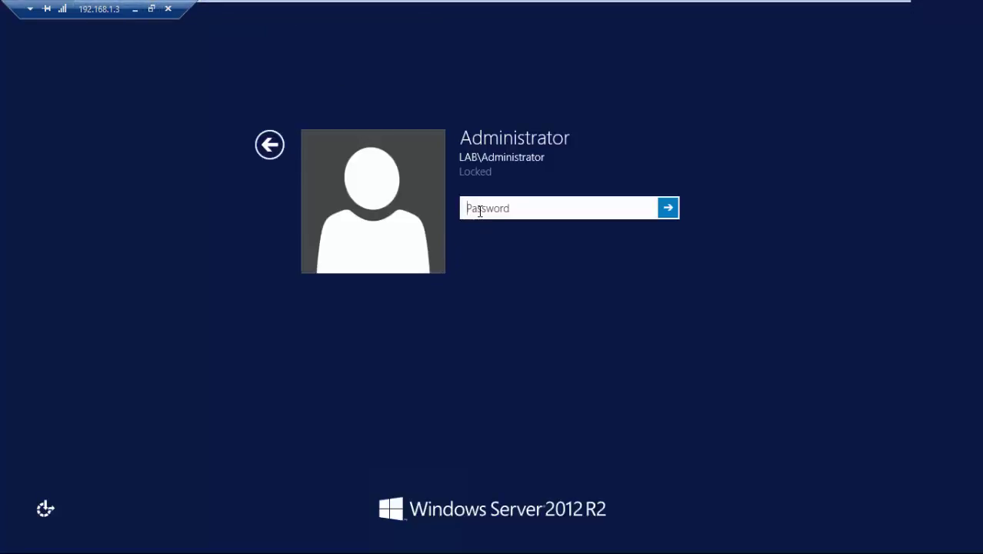
type("P@ssw0rd")
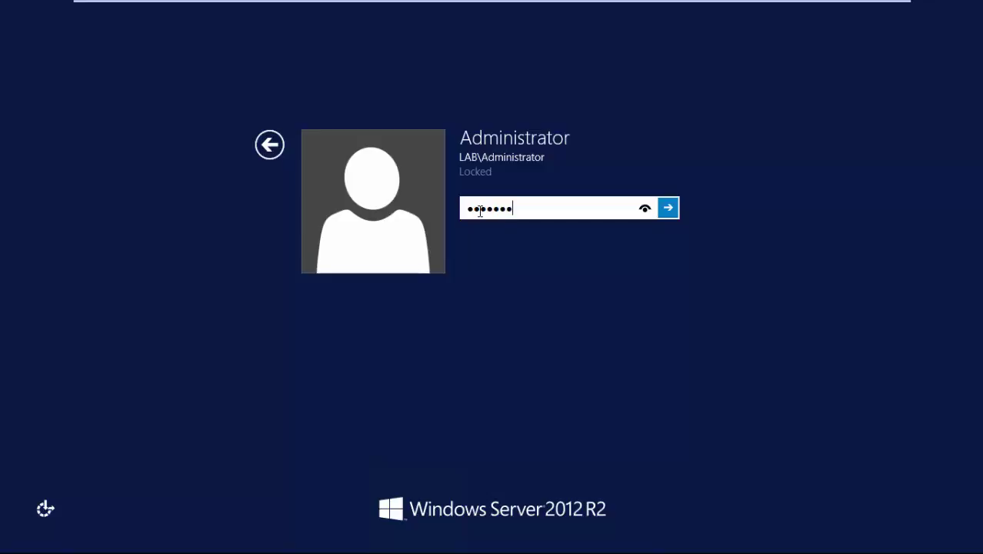
type("d")
key("Return")
left_click(485, 224)
type("P@ssw0rd")
key("Return")
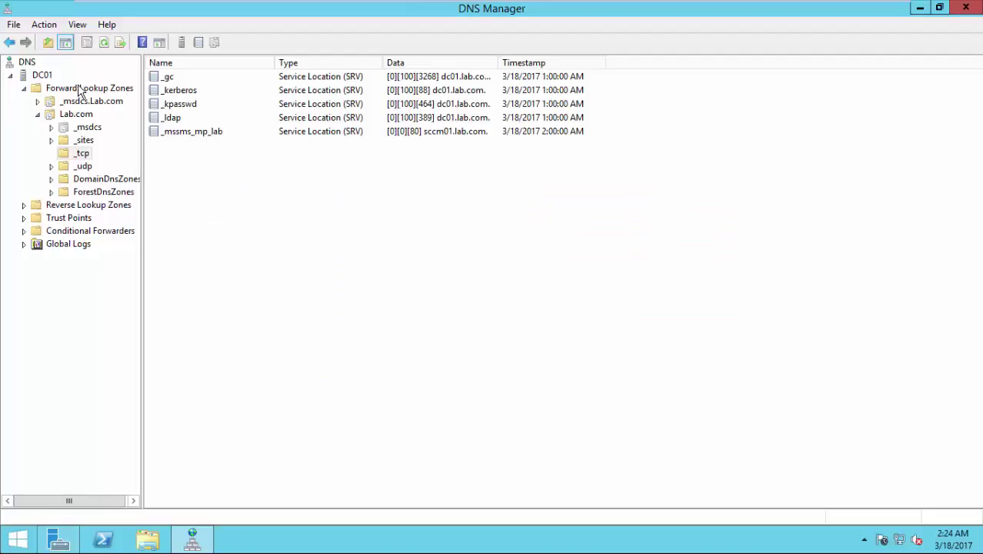
Find Lab.com's _tcp SRV record _mssms_mp_lab for sccm01.lab.com, then return to Windows 7
left_click(84, 90)
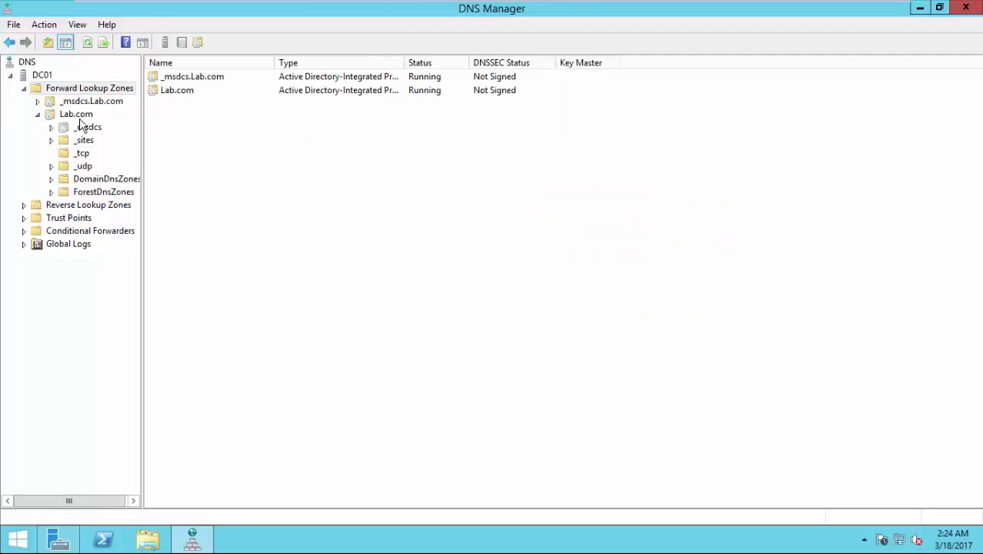
left_click(81, 117)
left_click(85, 165)
left_click(85, 156)
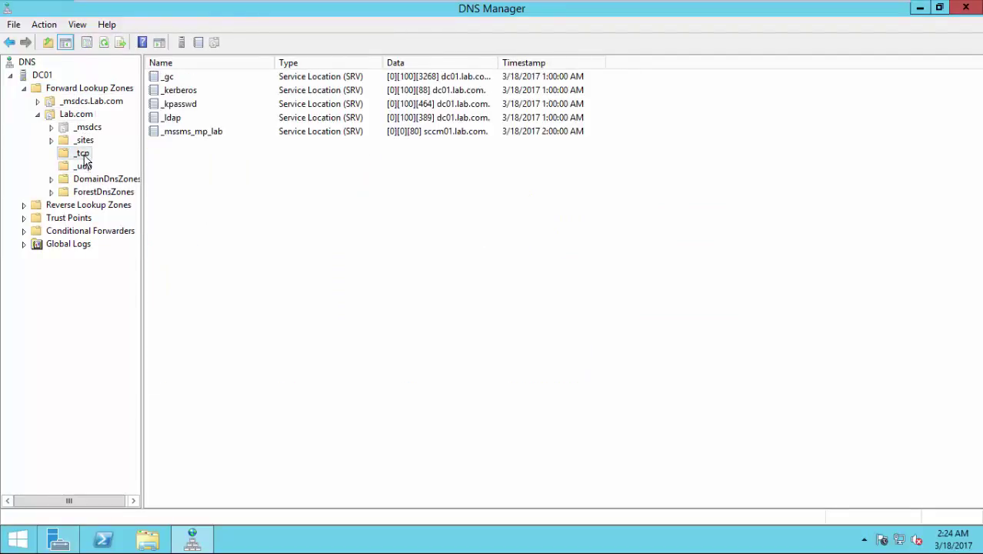
left_click(185, 133)
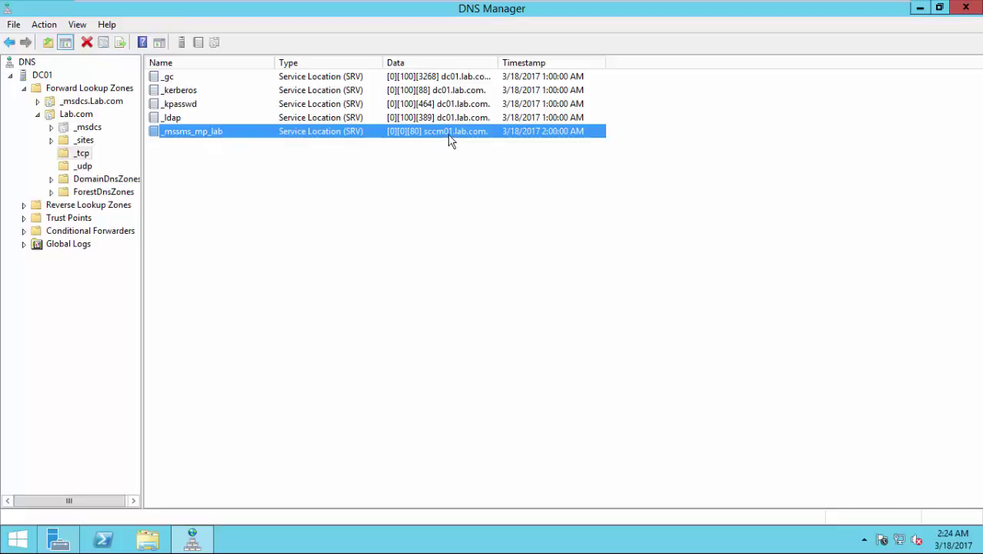
left_click(759, 10)
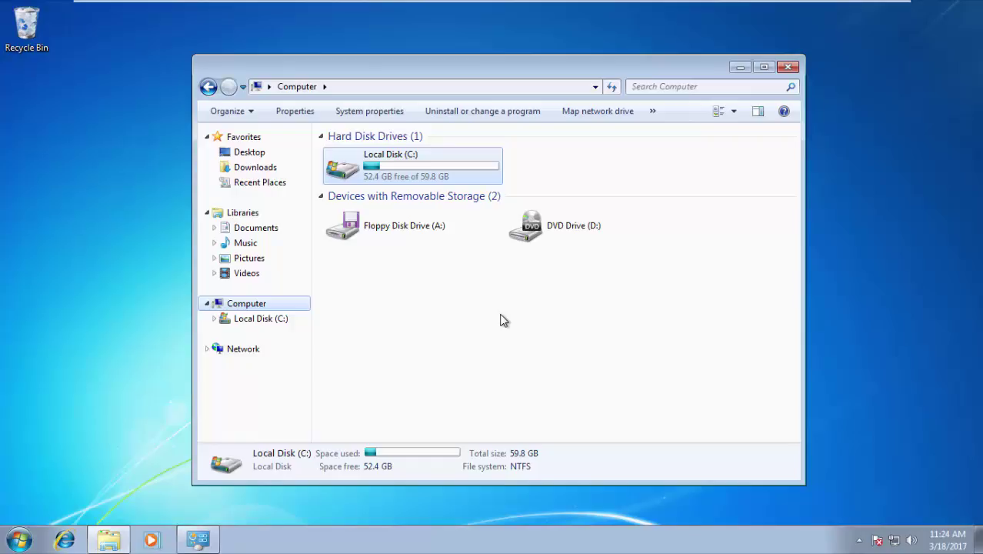
Browse from Local Disk (C:) down to C:\Windows\System32\drivers\etc
mouse_move(529, 4)
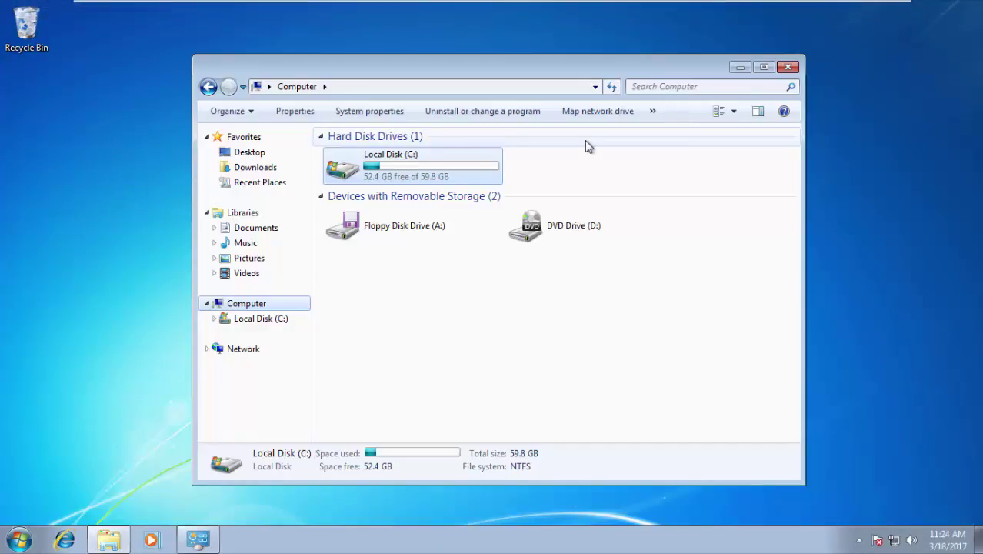
double_click(482, 182)
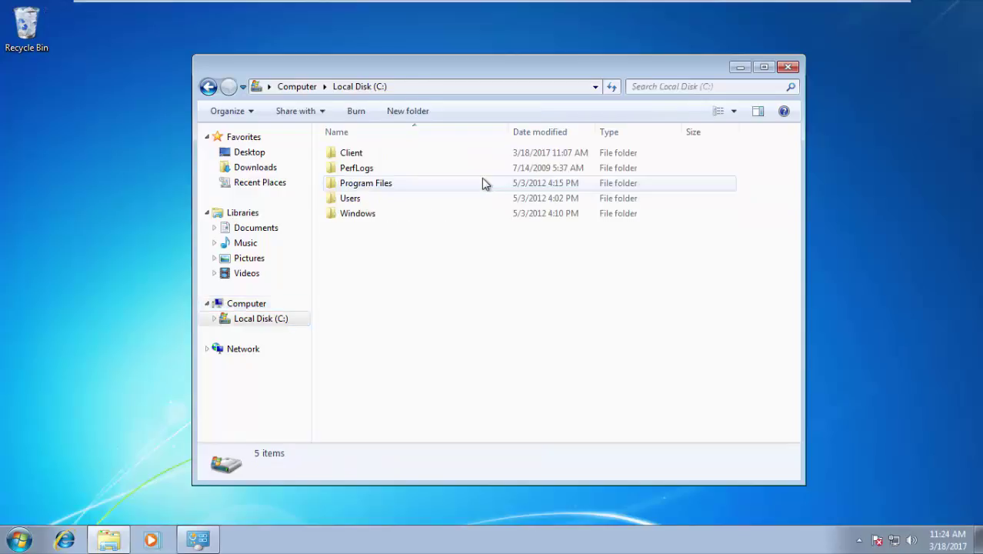
double_click(411, 215)
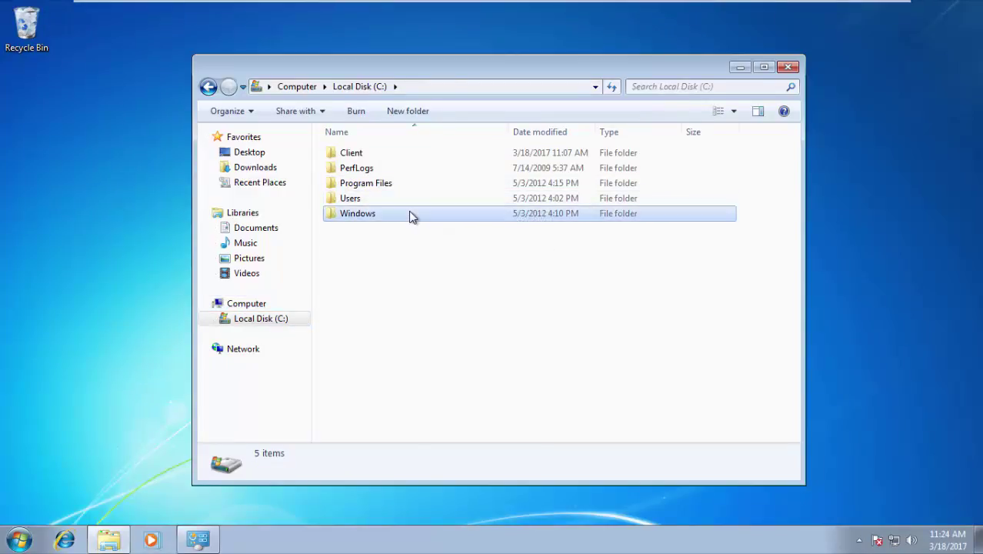
left_click(407, 208)
key("s")
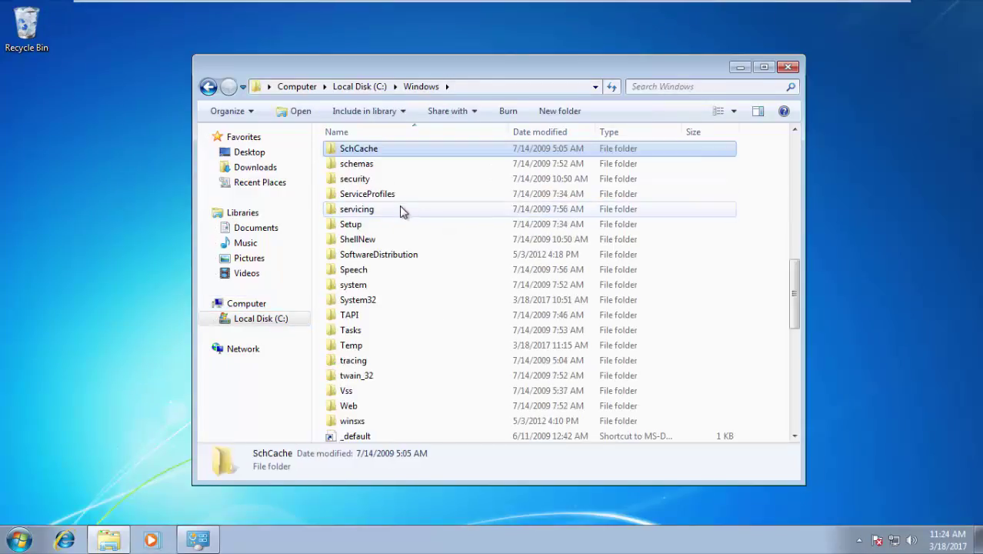
double_click(382, 301)
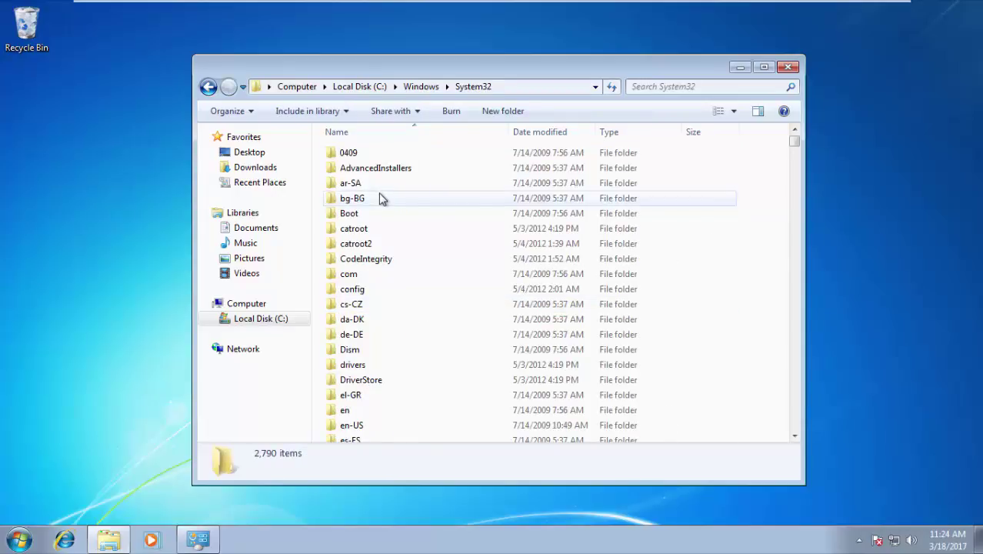
left_click(378, 198)
type("sd")
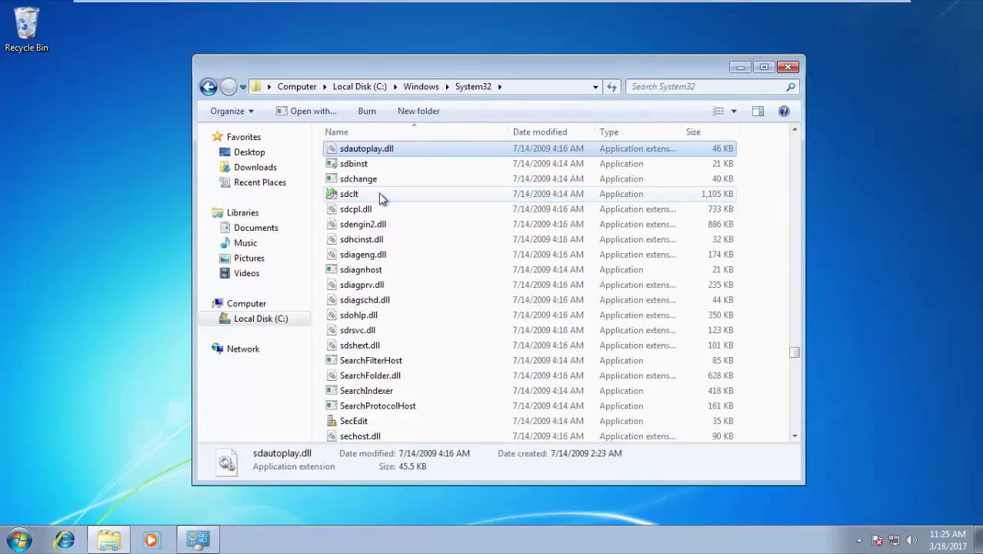
type("d")
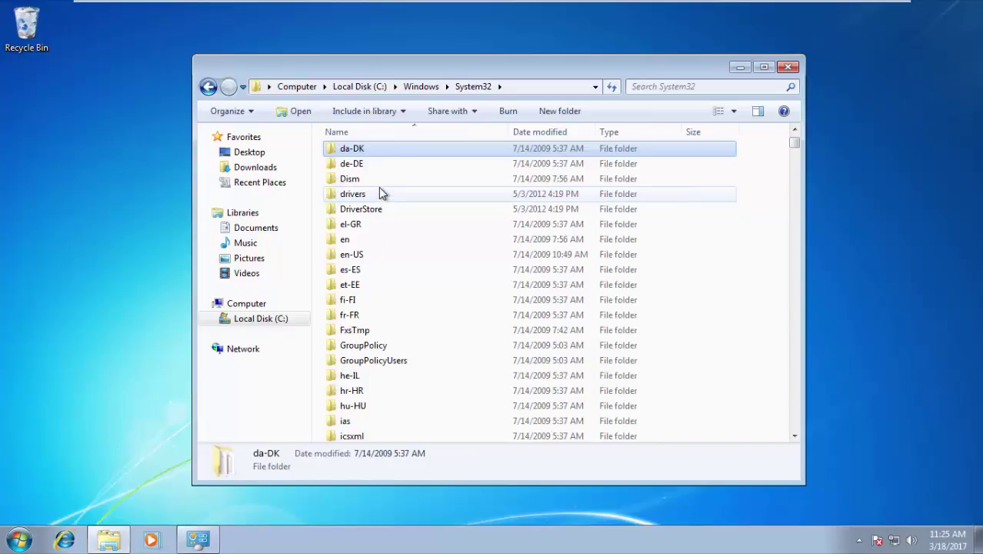
double_click(378, 193)
left_click(378, 168)
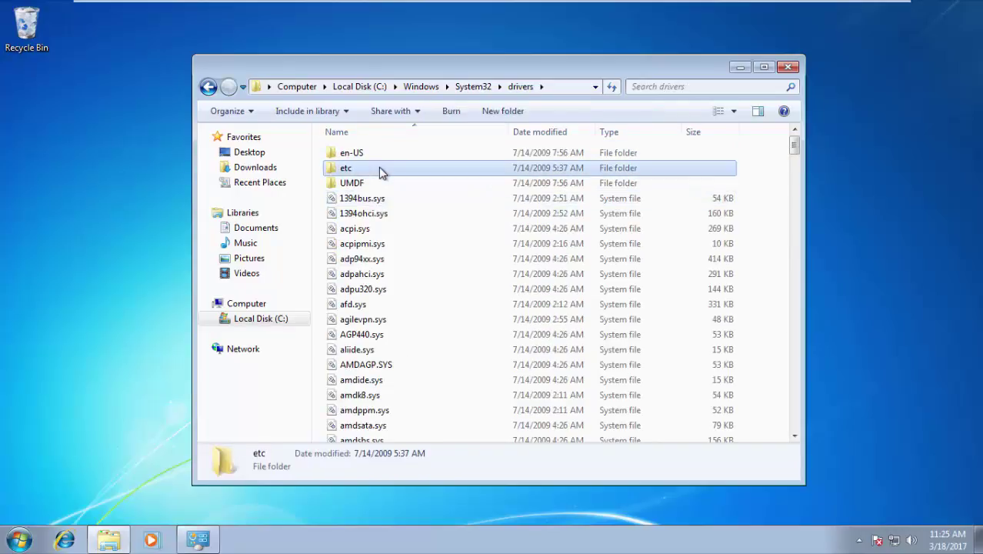
double_click(379, 168)
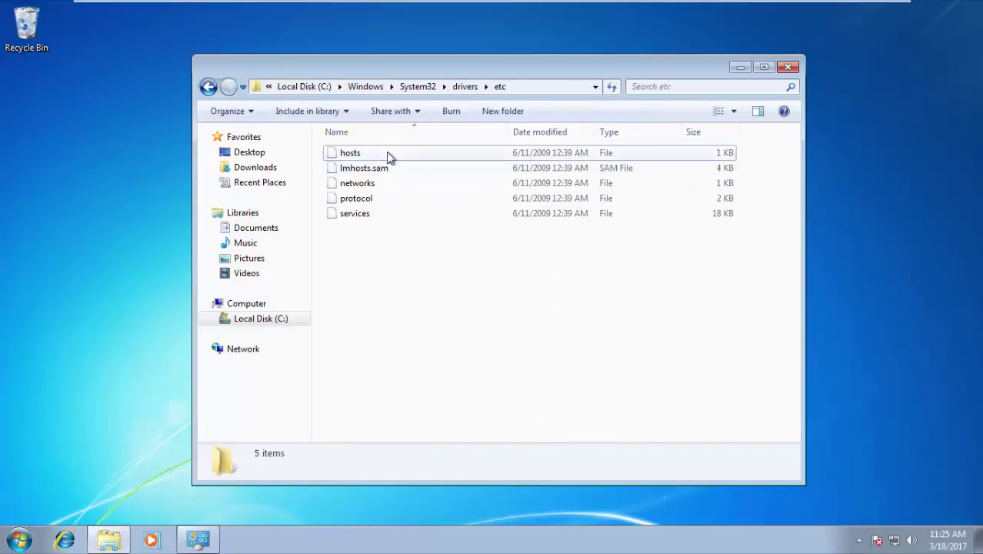
Open the hosts file with Notepad and place the cursor at its end
left_click(390, 170)
left_click(386, 155)
right_click(387, 156)
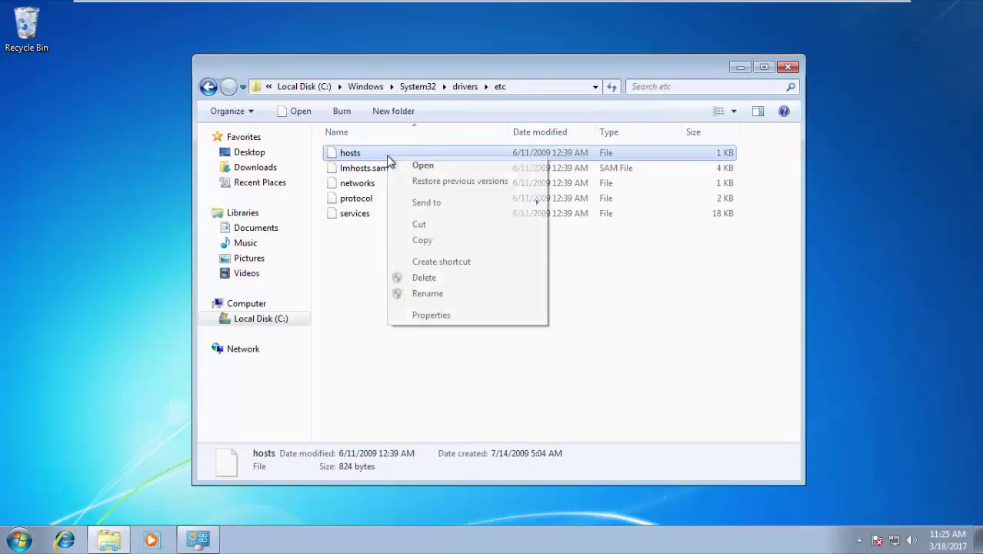
left_click(420, 168)
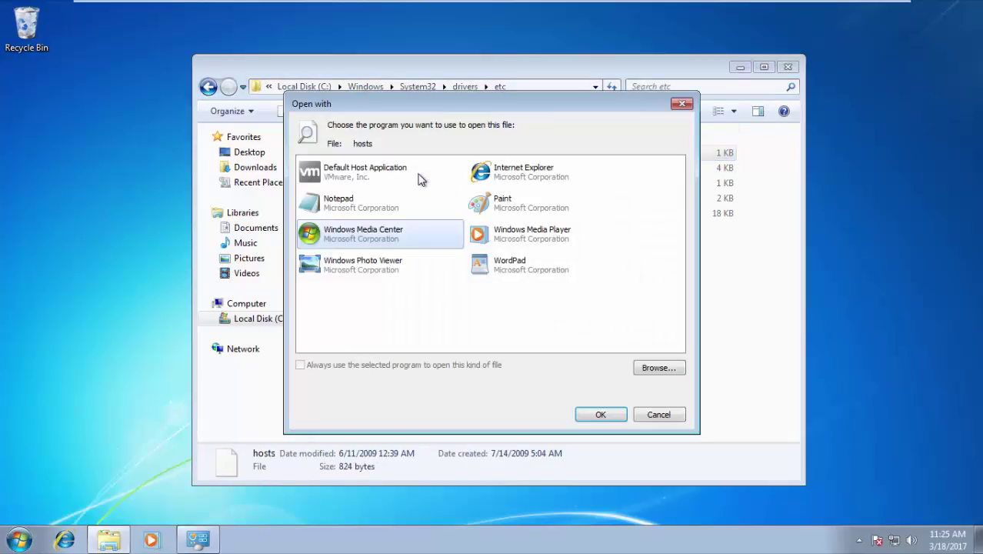
left_click(362, 204)
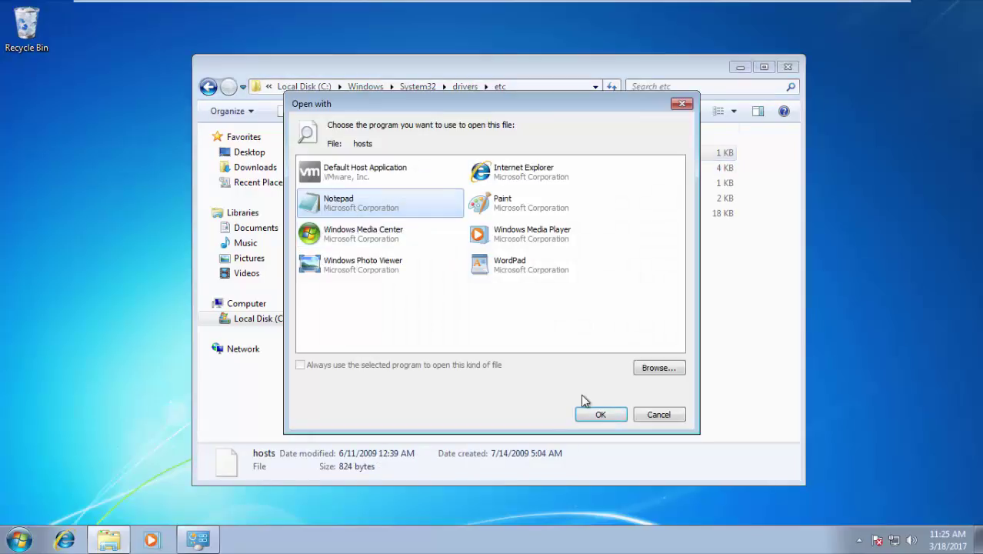
left_click(596, 415)
left_click(133, 296)
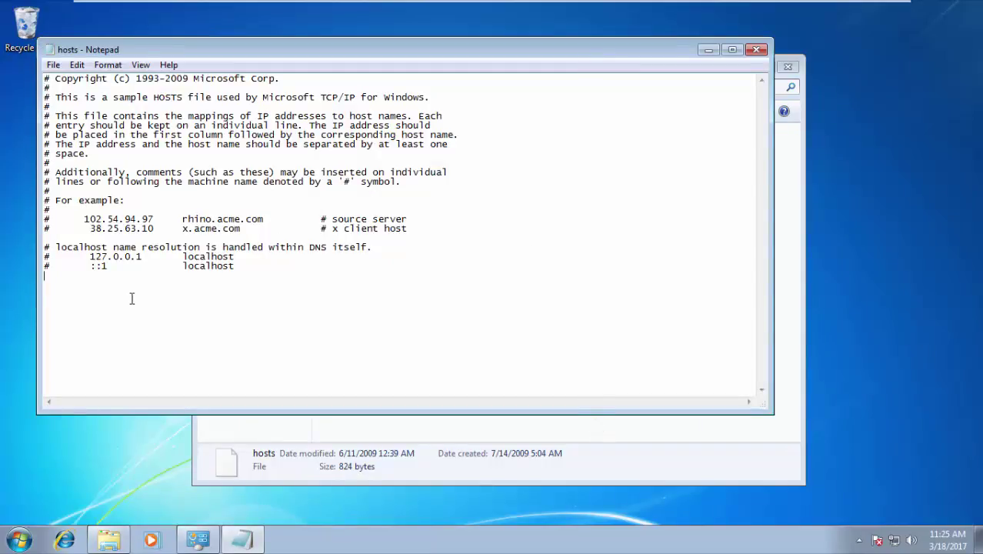
Add hosts entries '192.168.1.50 sms_slp' and '192.168.1.50 sms_LAB'
type("sms_slp")
key("Up")
key("Left")
key("Left")
key("Right")
key("Right")
key("Right")
key("Right")
key("Right")
key("Down")
key("Home")
type("192.168.1.50 ")
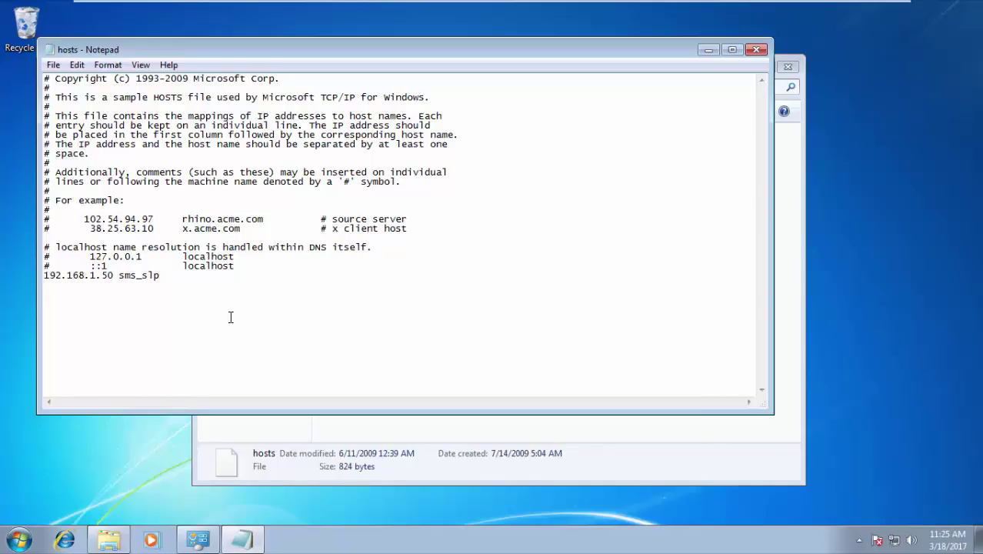
type("192.168.1.50\tsms_LAB")
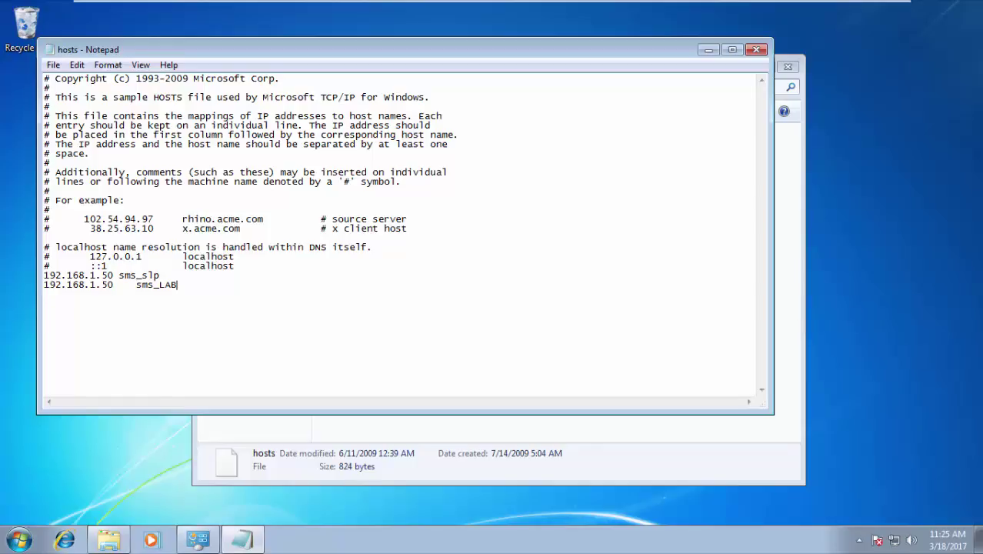
Close Notepad saving the hosts file, then open the C: drive
left_click(756, 49)
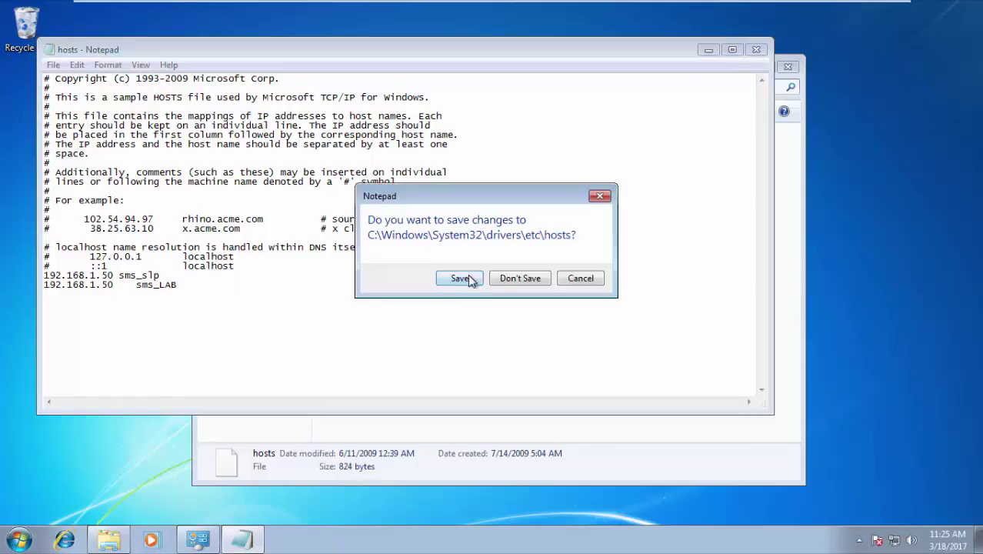
left_click(466, 274)
left_click(269, 320)
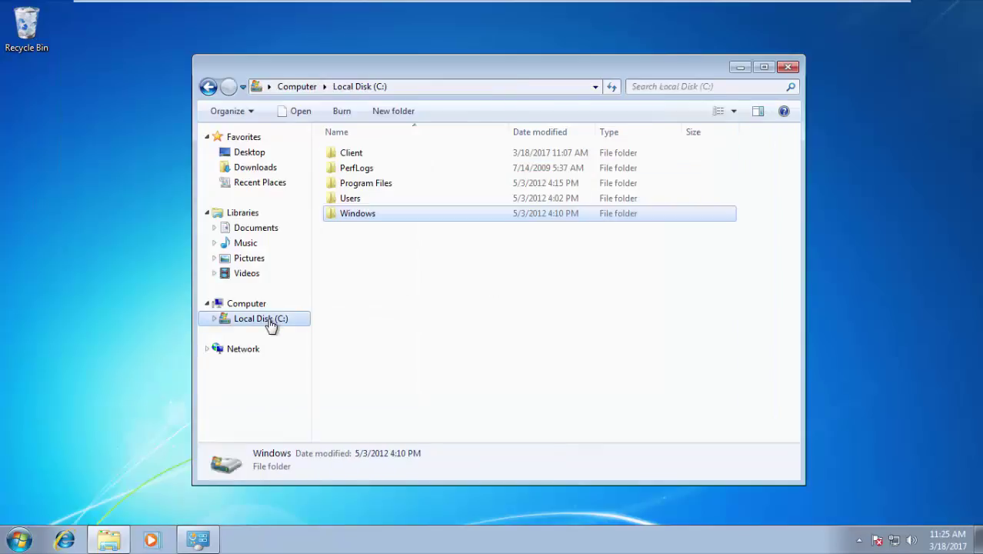
Open the C:\Client folder and launch cmd as administrator
left_click(367, 154)
double_click(387, 156)
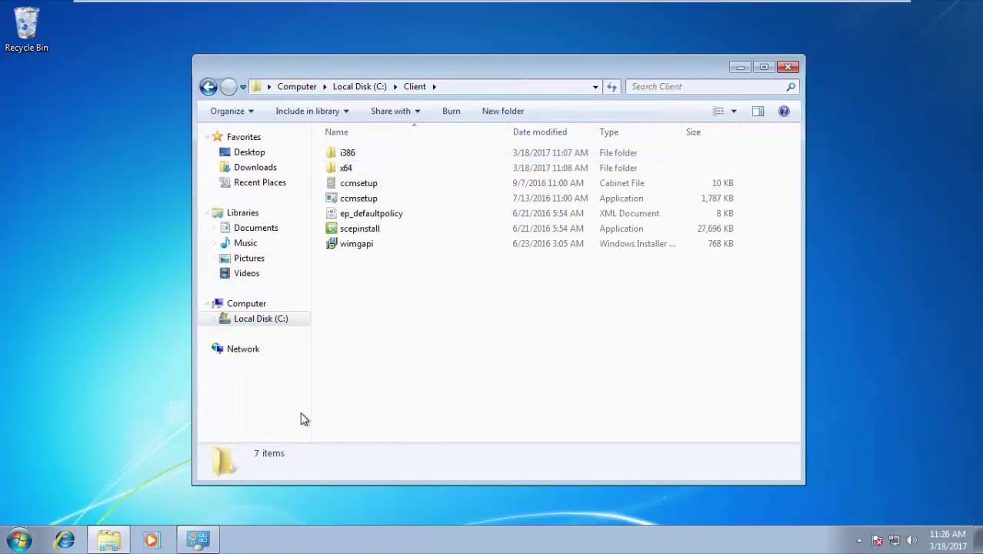
left_click(15, 538)
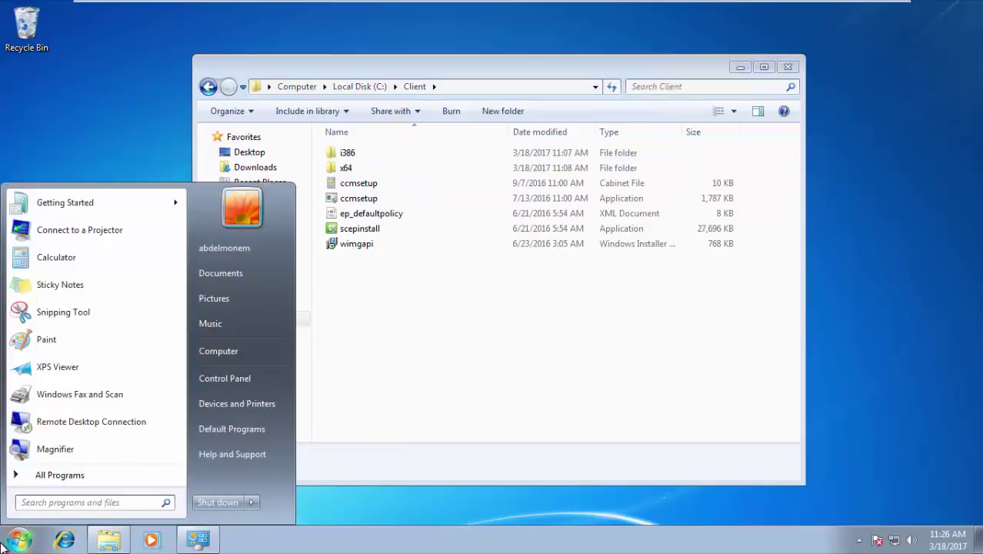
type("cmd")
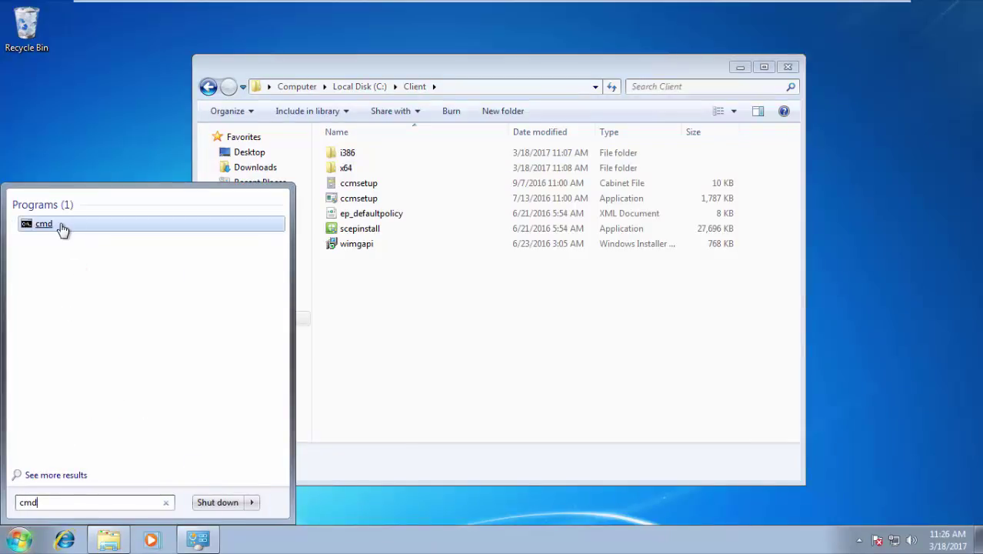
right_click(62, 225)
left_click(96, 248)
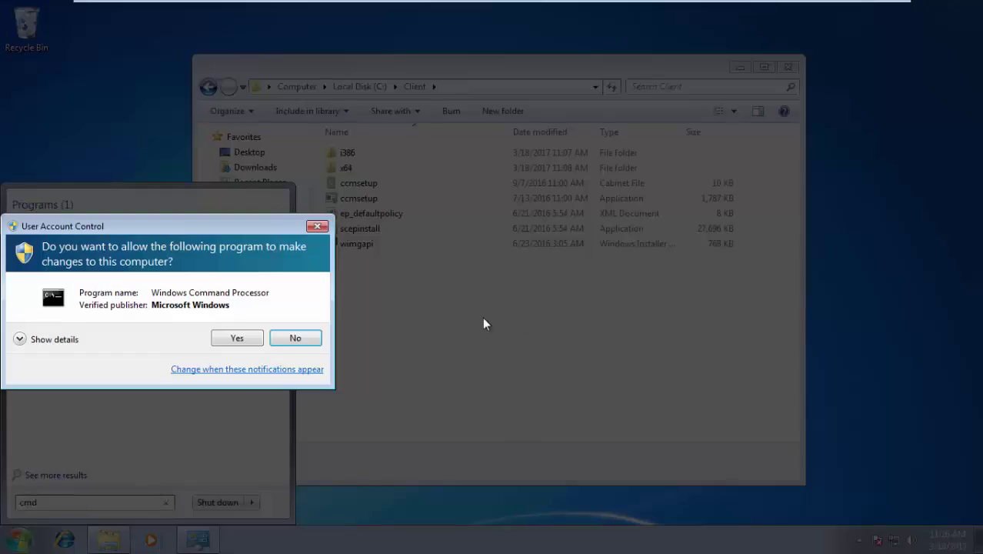
left_click(232, 337)
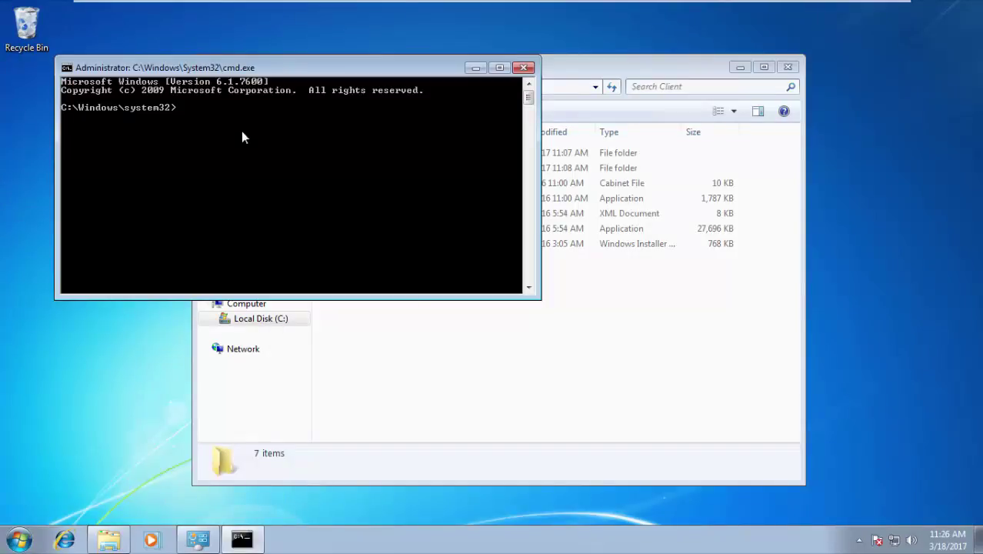
left_click_drag(273, 74, 502, 292)
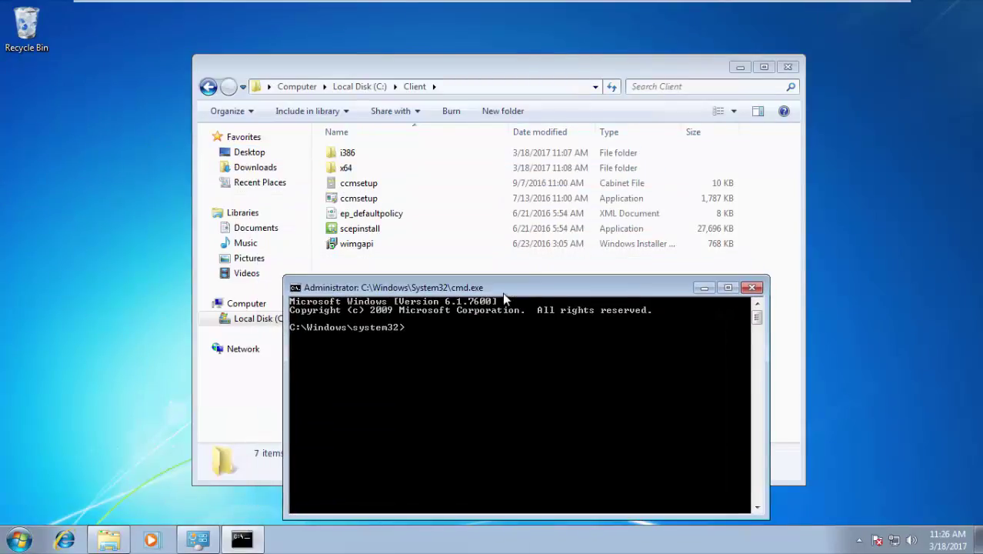
Run c:\Client\ccmsetup.exe SMSSITECODE=LAB DNSSUFFIX=LAB.COM, then start Task Manager
type("c:\\cli")
key("Tab")
type("\\ccm")
key("Tab")
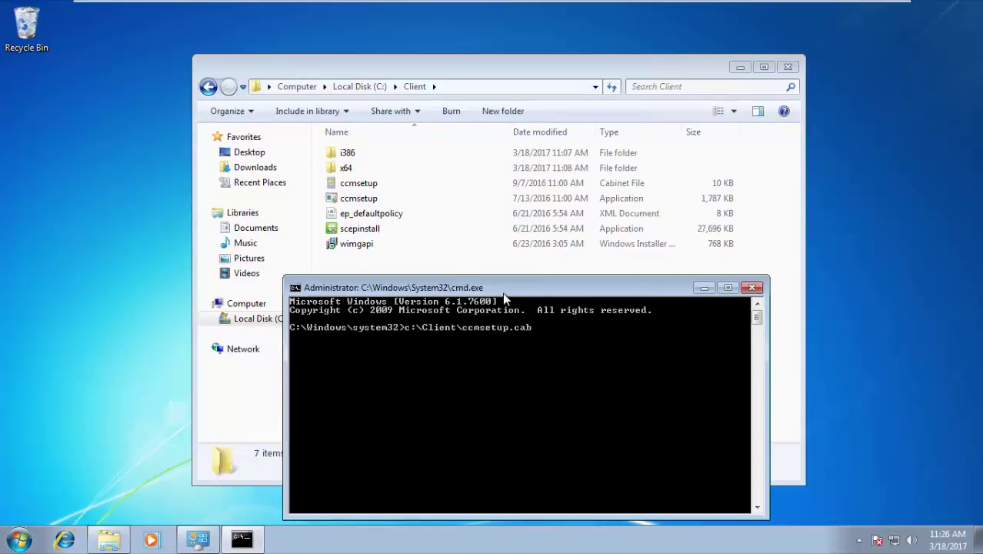
key("Tab")
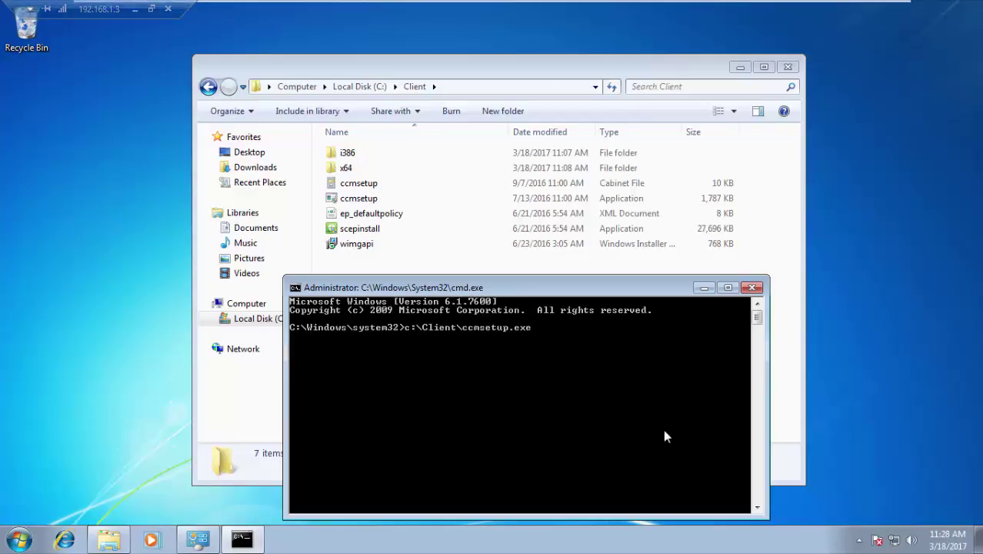
type("SMSSI")
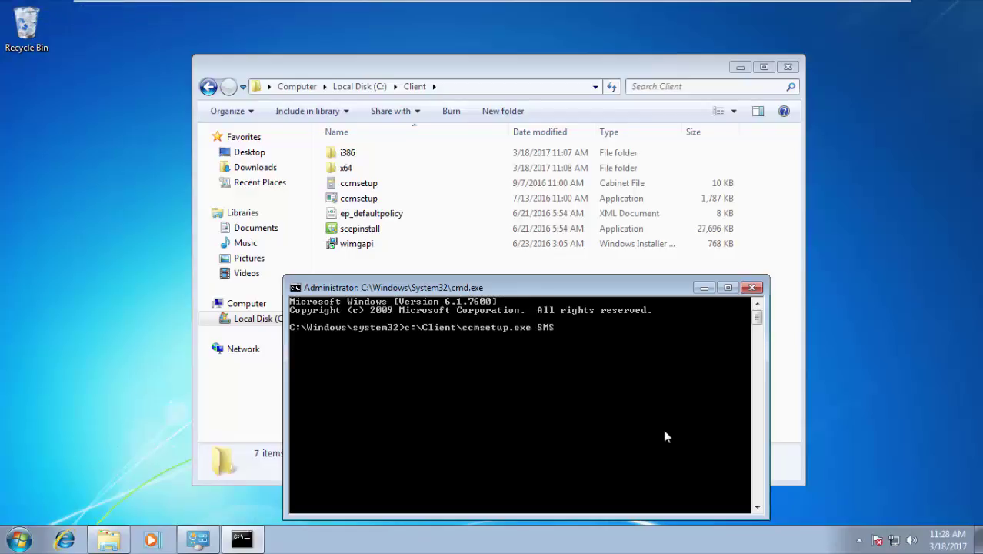
type("TECODE=LAB DNSSUFFIX=LAB>COM")
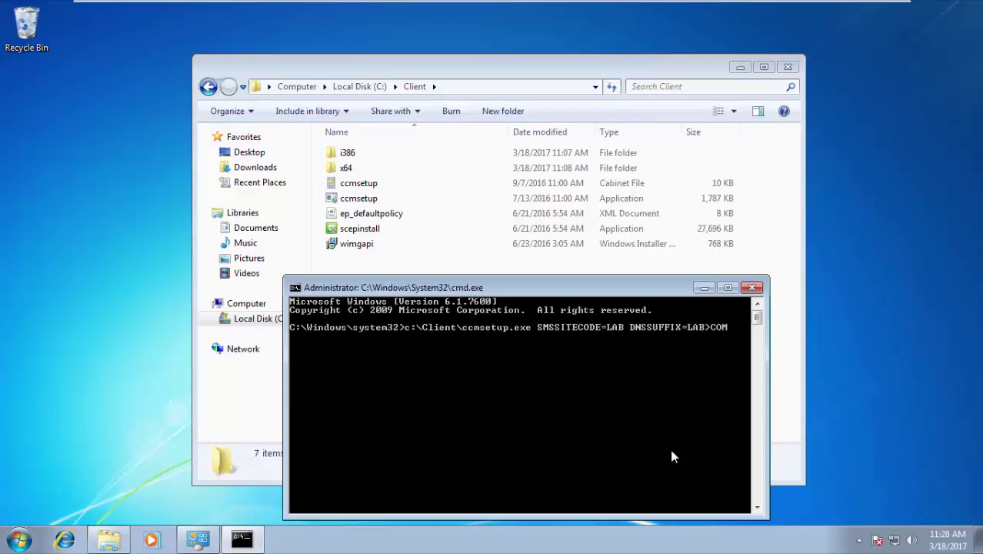
key("BackSpace")
key("BackSpace")
key("BackSpace")
key("BackSpace")
type(".COM")
key("Return")
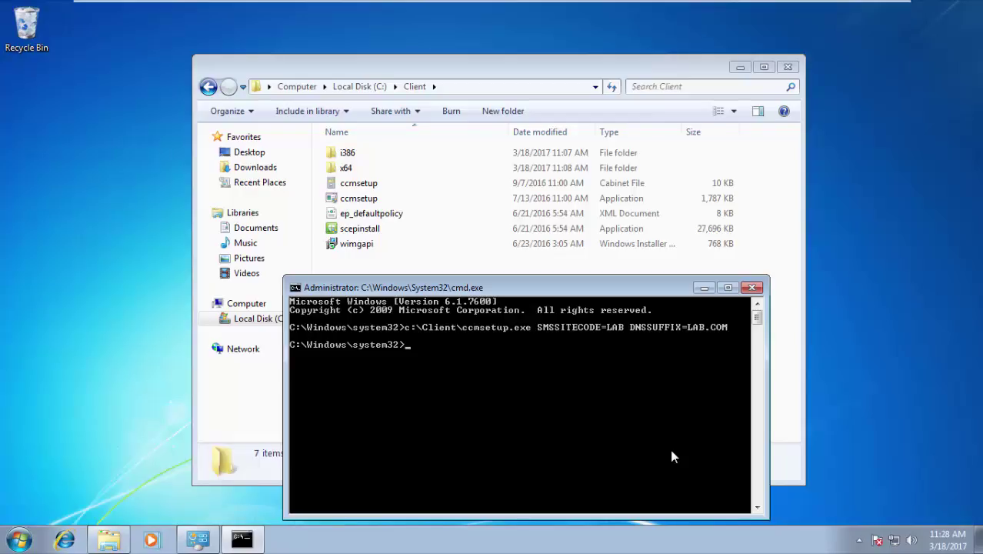
right_click(422, 540)
left_click(452, 492)
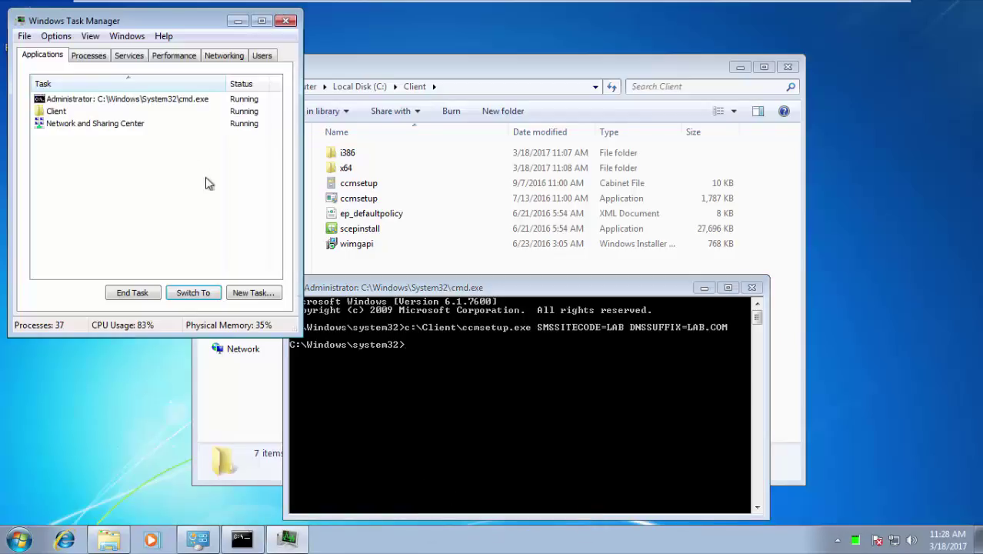
Show all users' processes, find ccmsetup.exe running as SYSTEM, then switch to the SCCM server
left_click(94, 58)
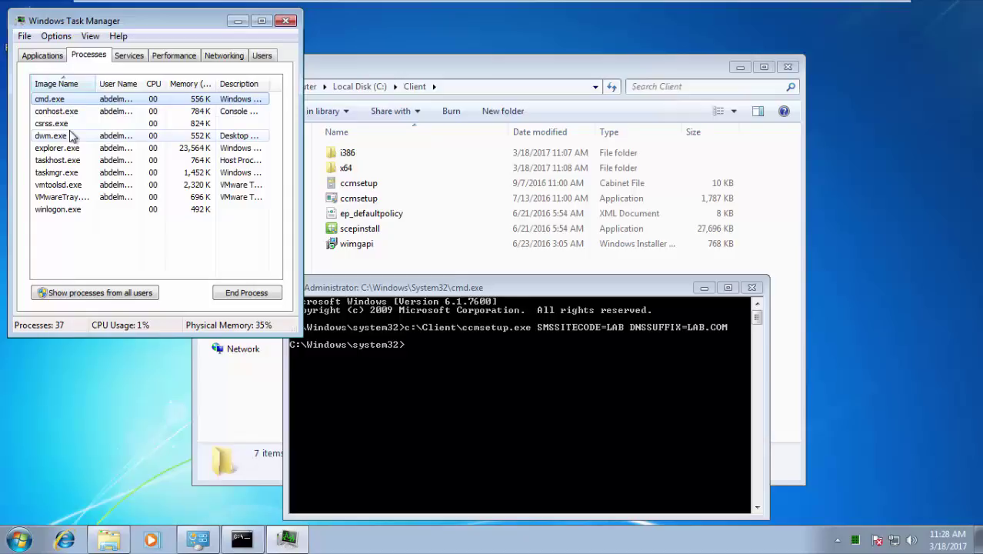
left_click(86, 295)
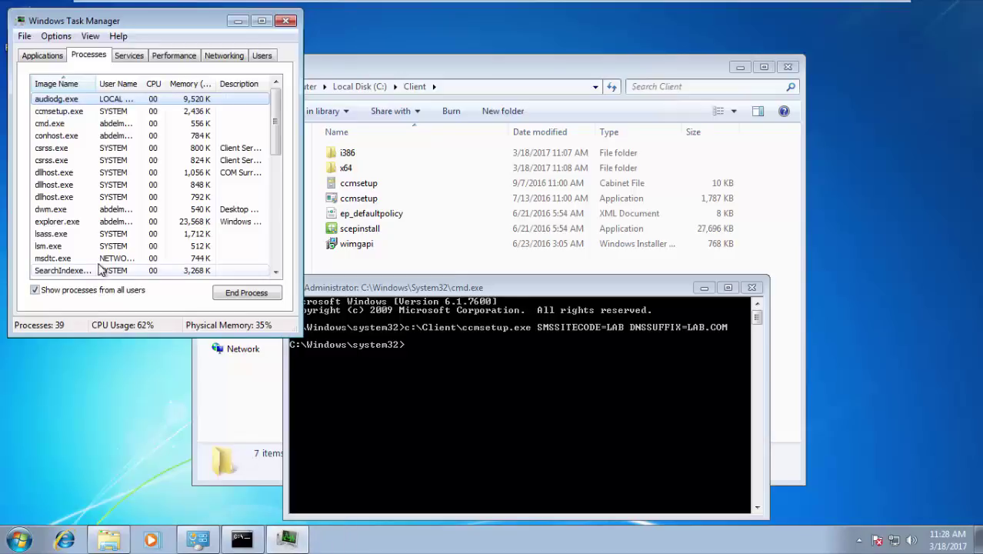
left_click(68, 114)
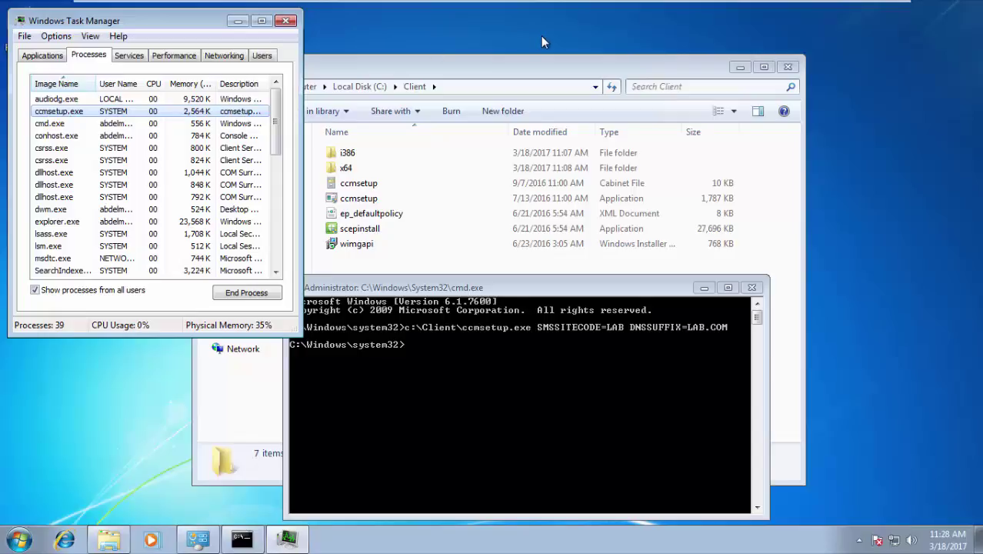
mouse_move(652, 4)
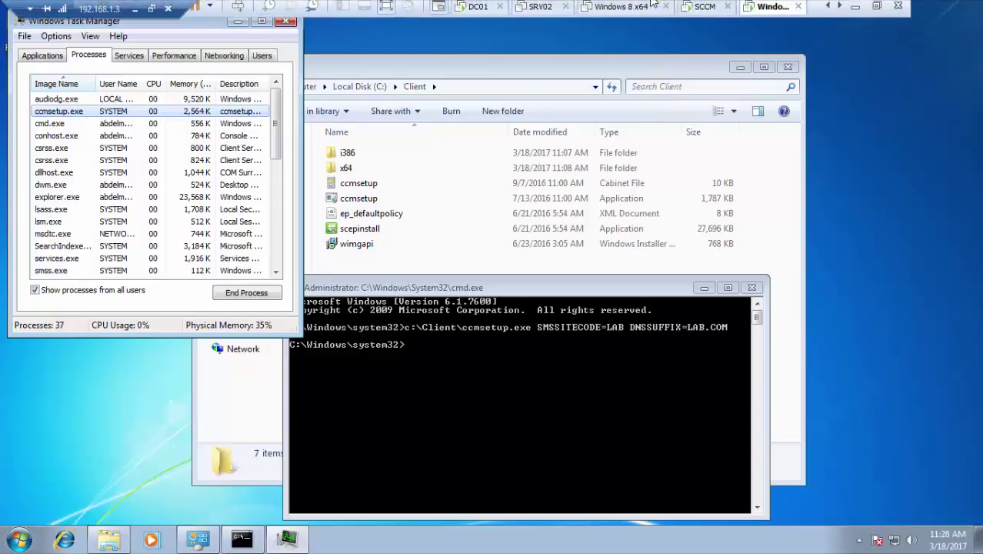
left_click(696, 12)
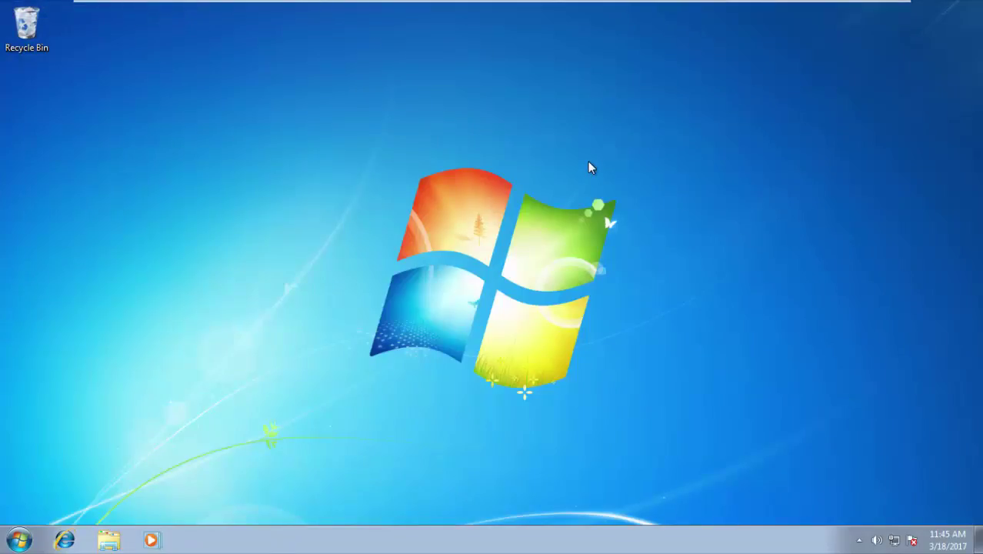
Open Control Panel's Configuration Manager applet and check its Cache and Site tabs for site LAB
left_click(125, 533)
left_click(258, 306)
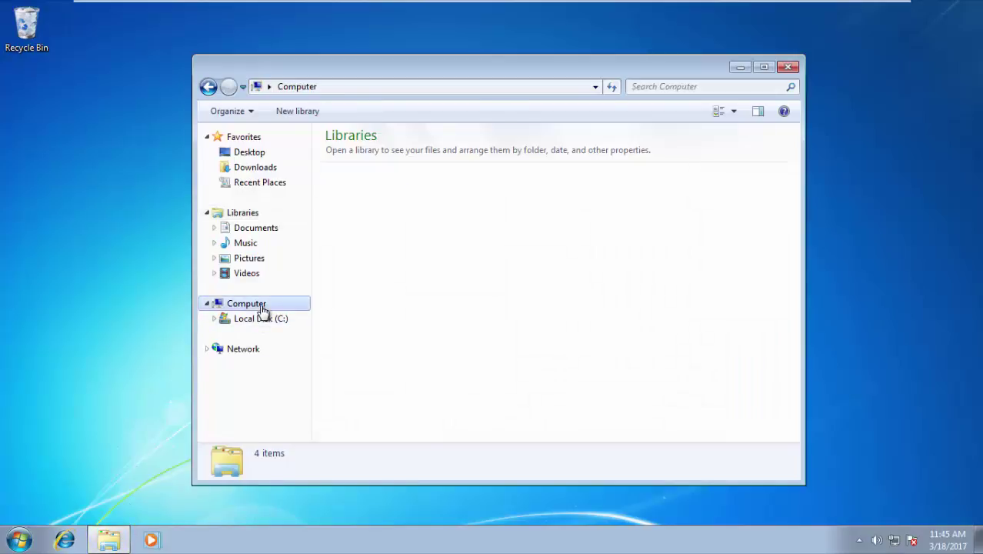
left_click(663, 116)
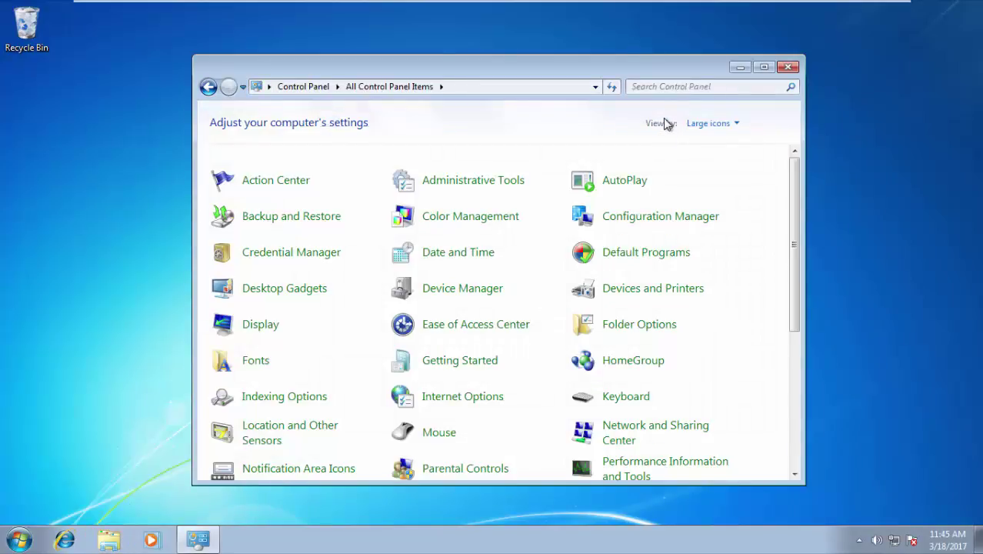
left_click(652, 218)
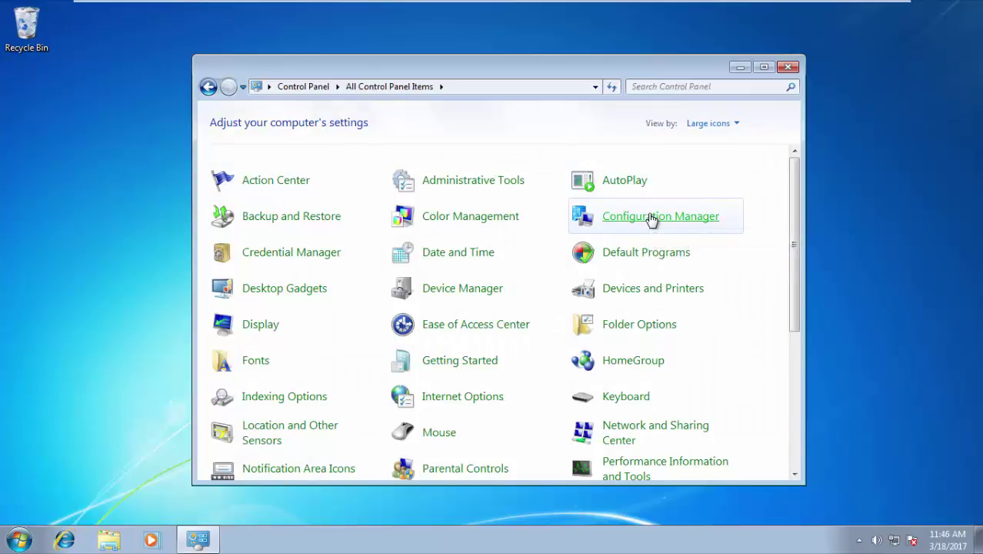
left_click(229, 90)
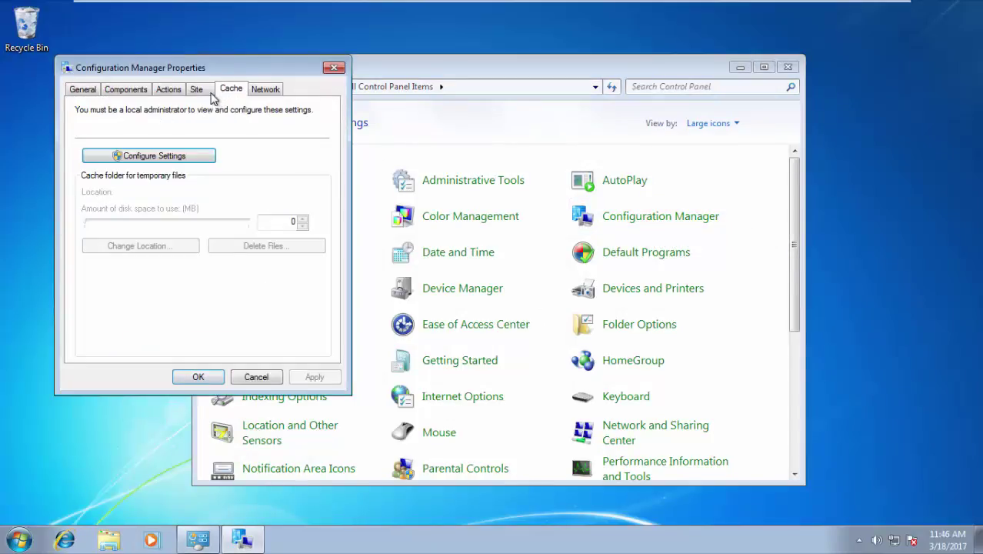
left_click(208, 91)
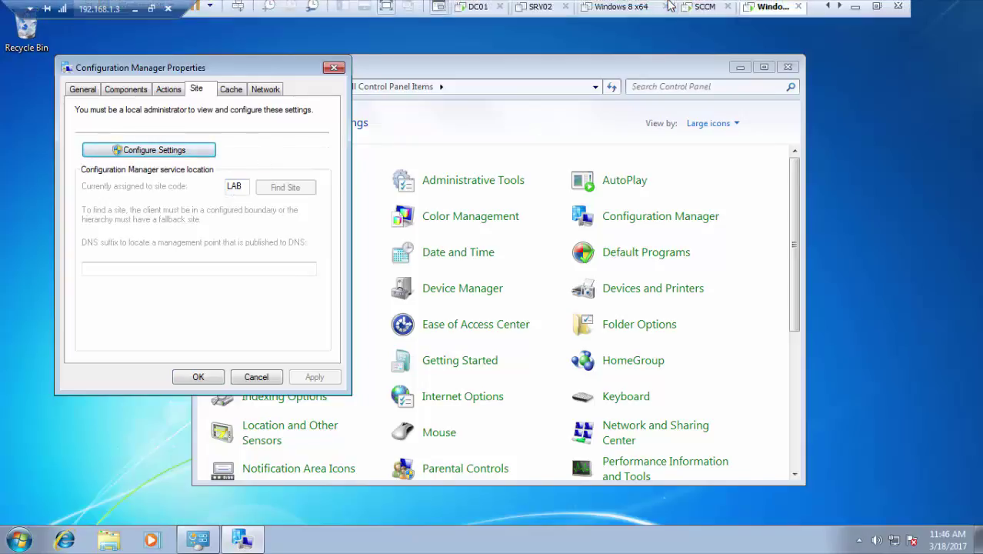
left_click(702, 11)
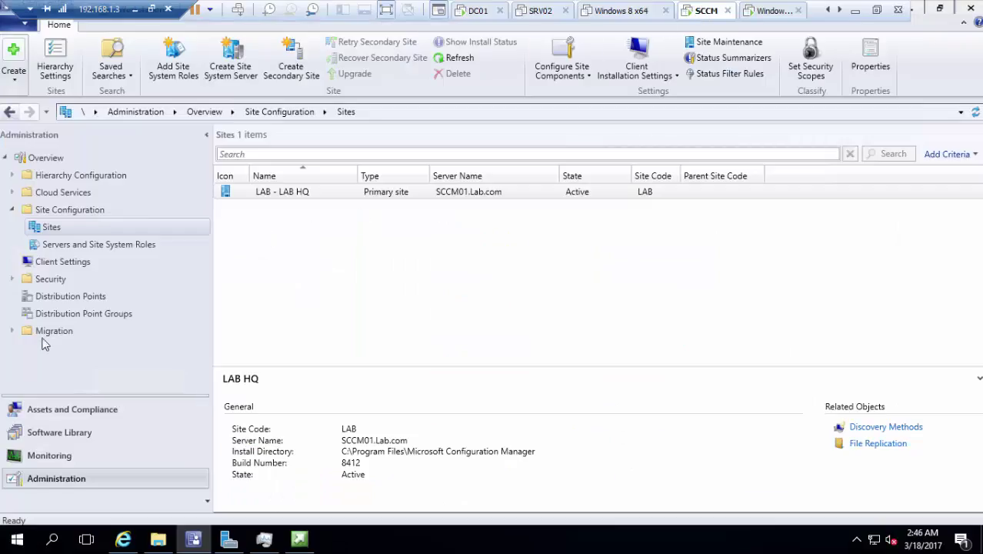
left_click(75, 411)
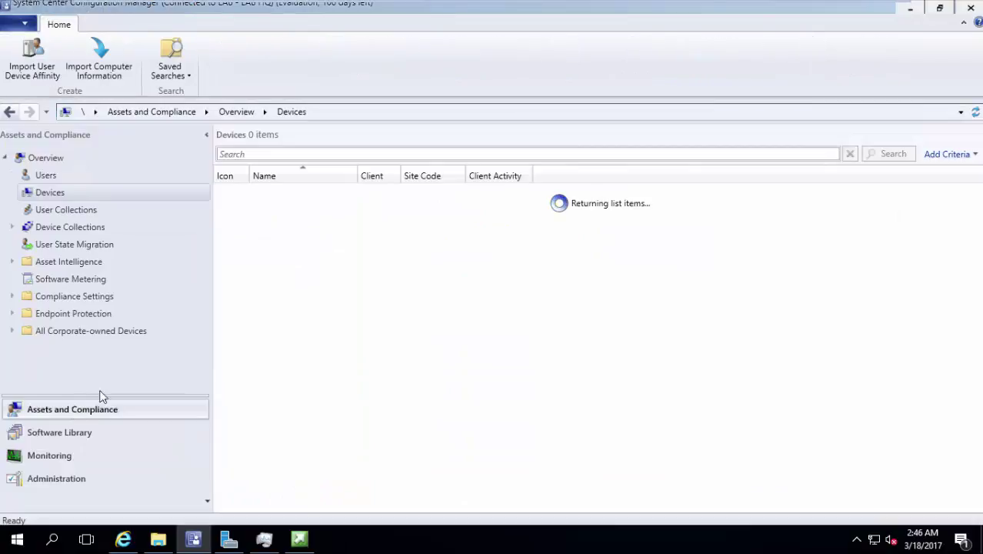
left_click(332, 195)
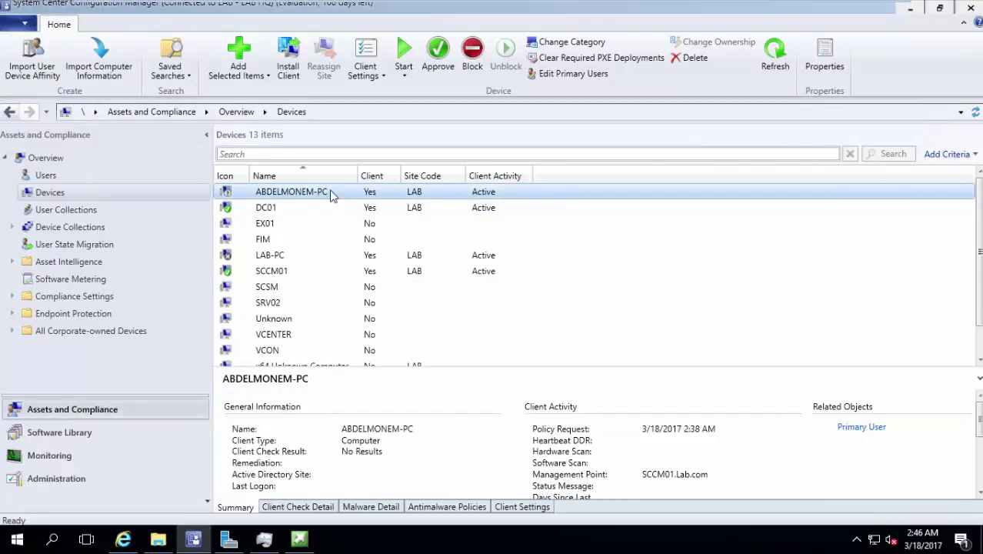
left_click(246, 197)
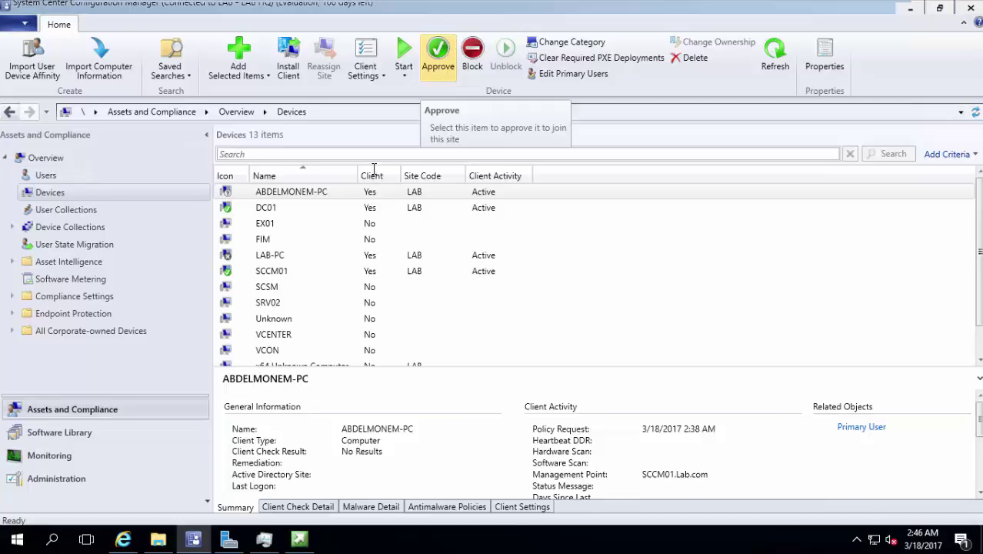
left_click(83, 477)
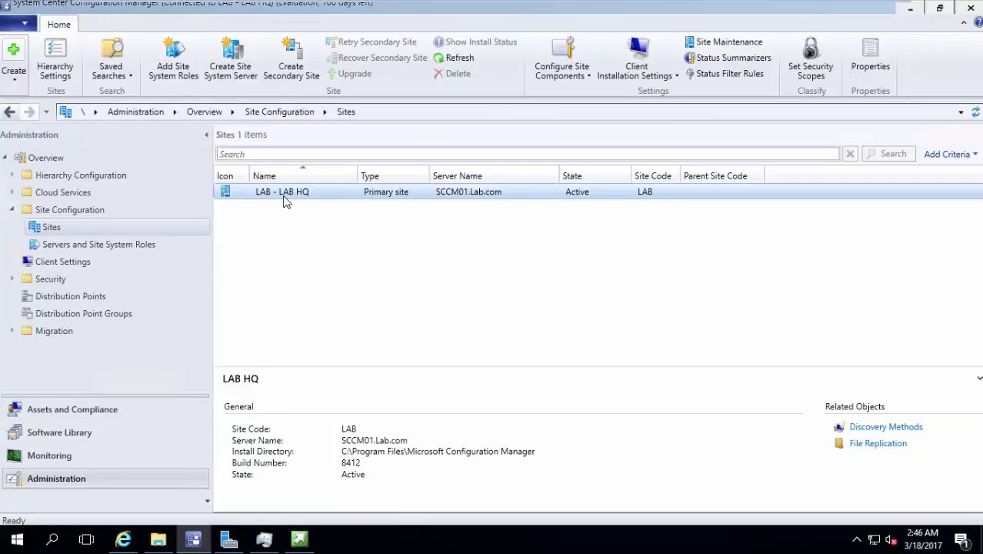
Review LAB HQ's Client Approval settings in Hierarchy Settings, cancel, and open Assets and Compliance Devices
left_click(280, 194)
left_click(44, 63)
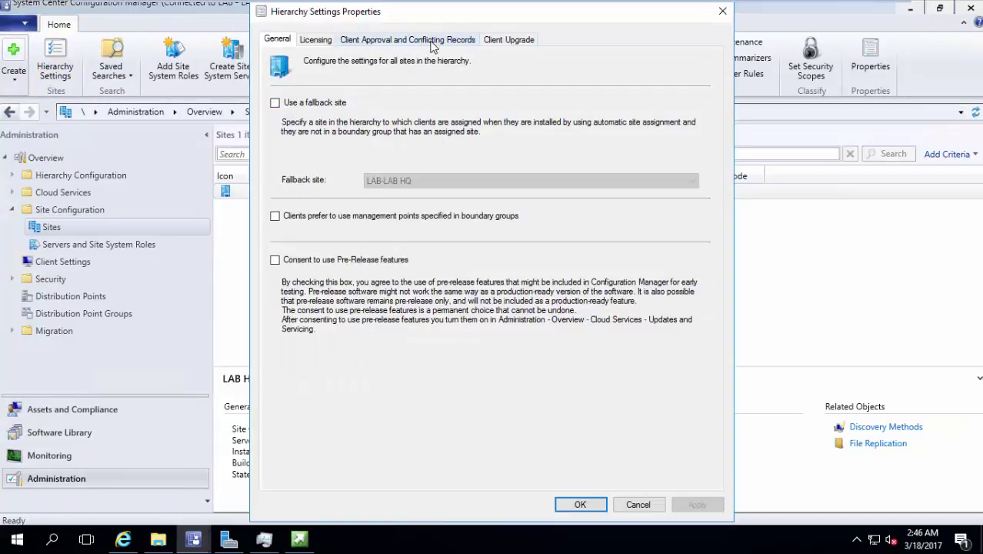
left_click(431, 42)
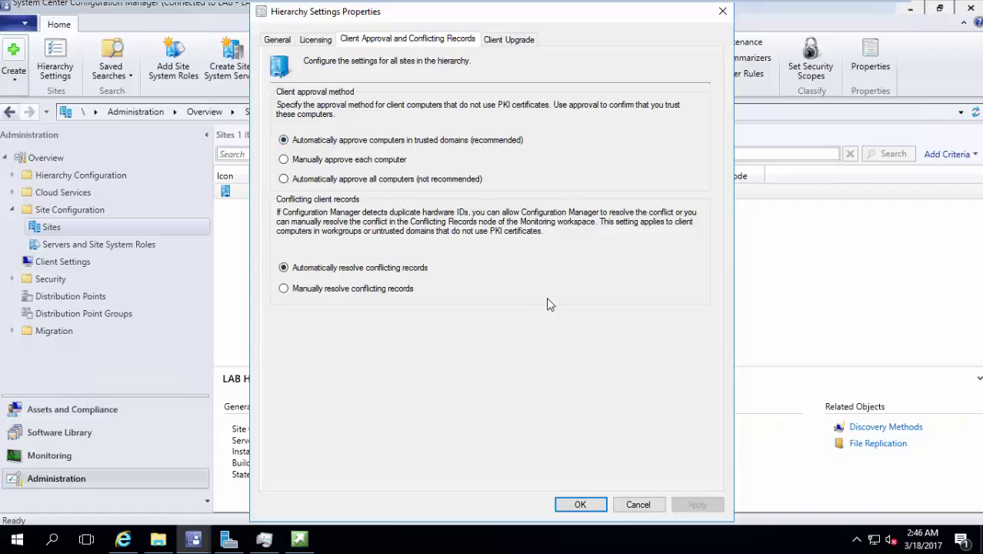
left_click(634, 506)
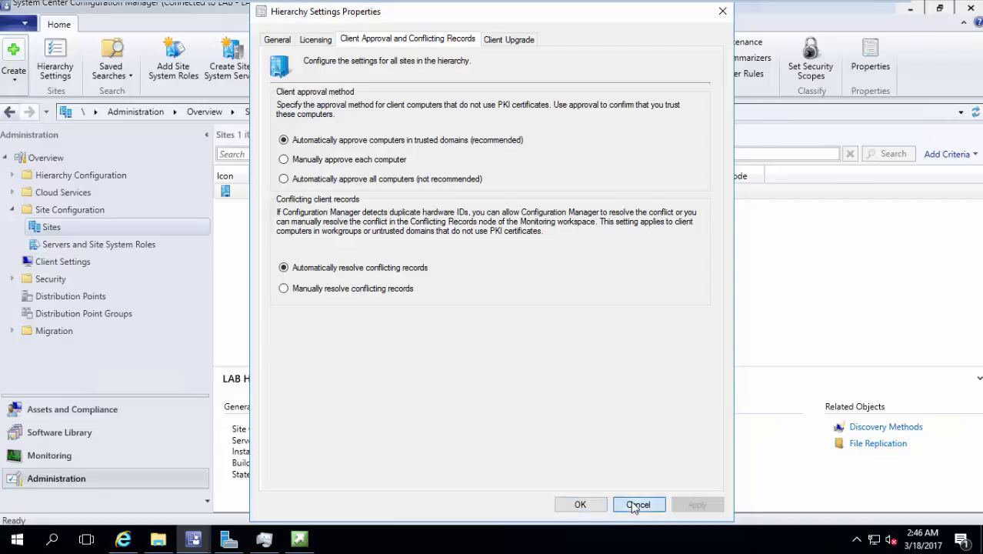
left_click(103, 411)
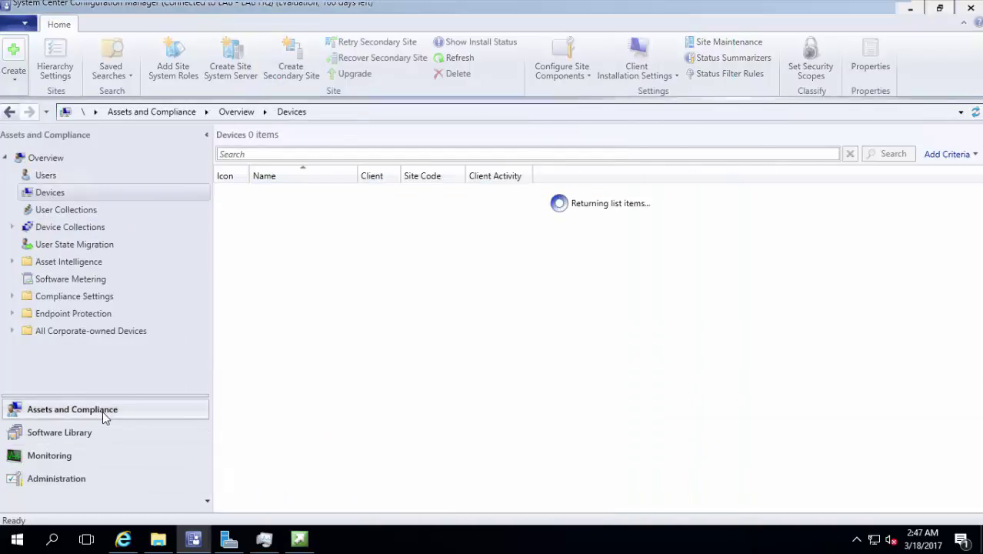
Approve the newly installed Windows 7 client computer and confirm with Yes
left_click(411, 197)
right_click(413, 199)
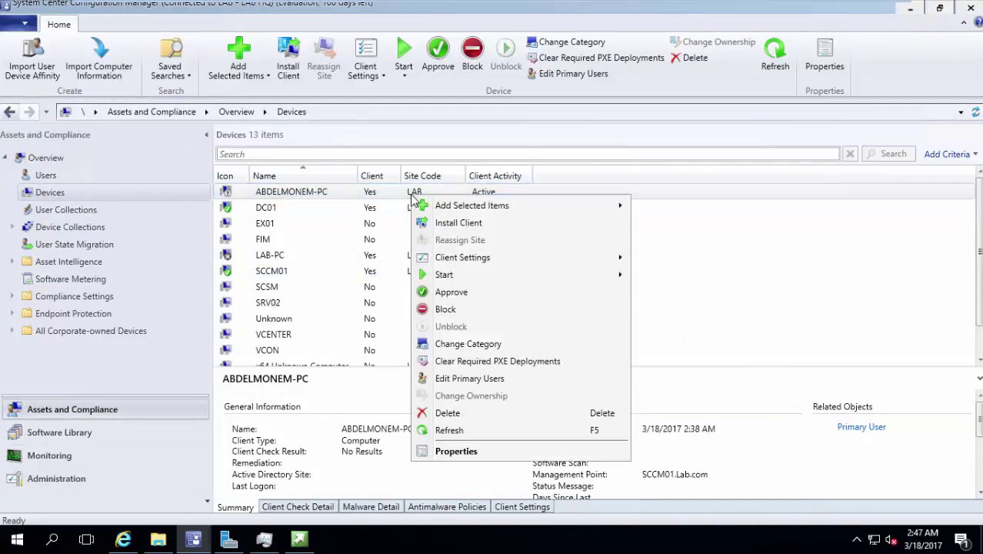
left_click(460, 297)
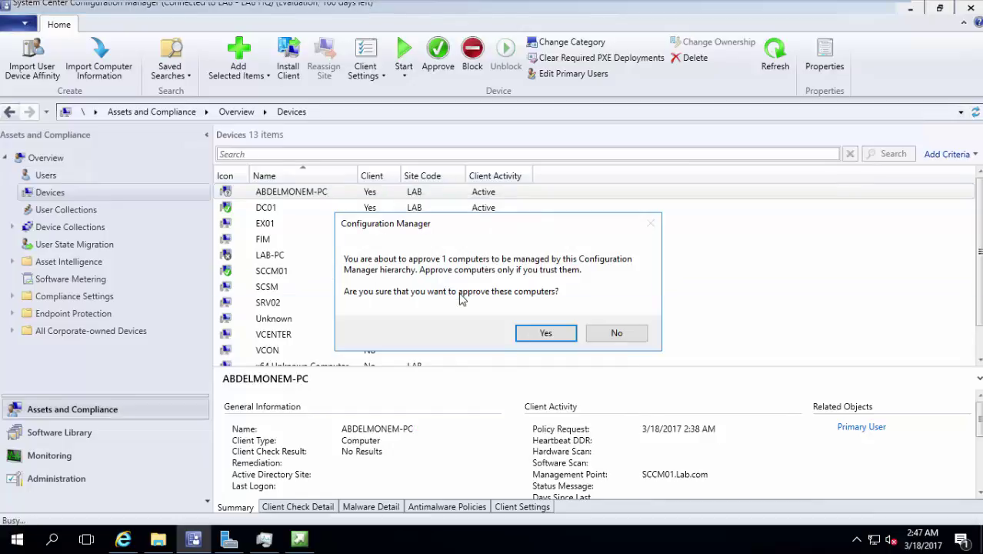
left_click(565, 334)
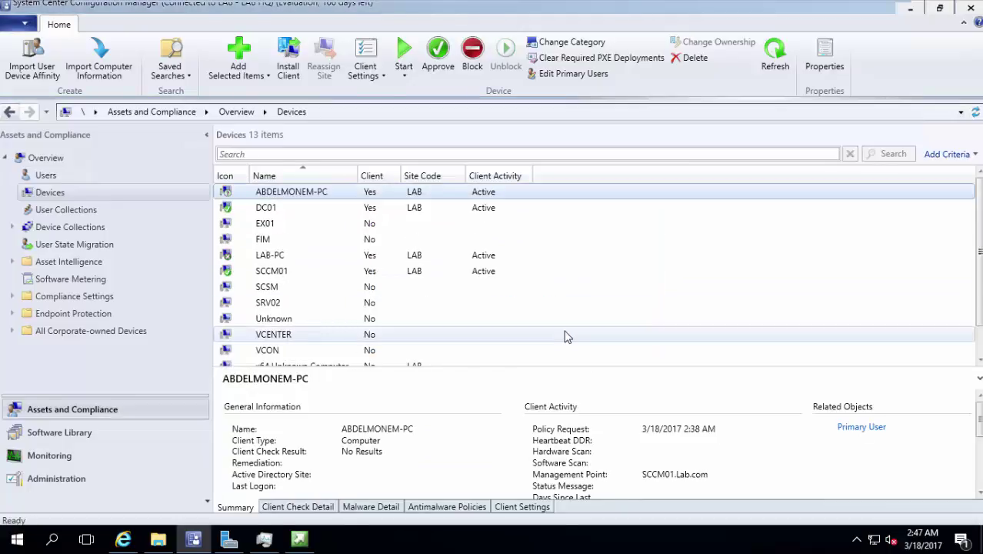
Inspect the approved computer's Agent Name discovery data in its Properties
right_click(517, 190)
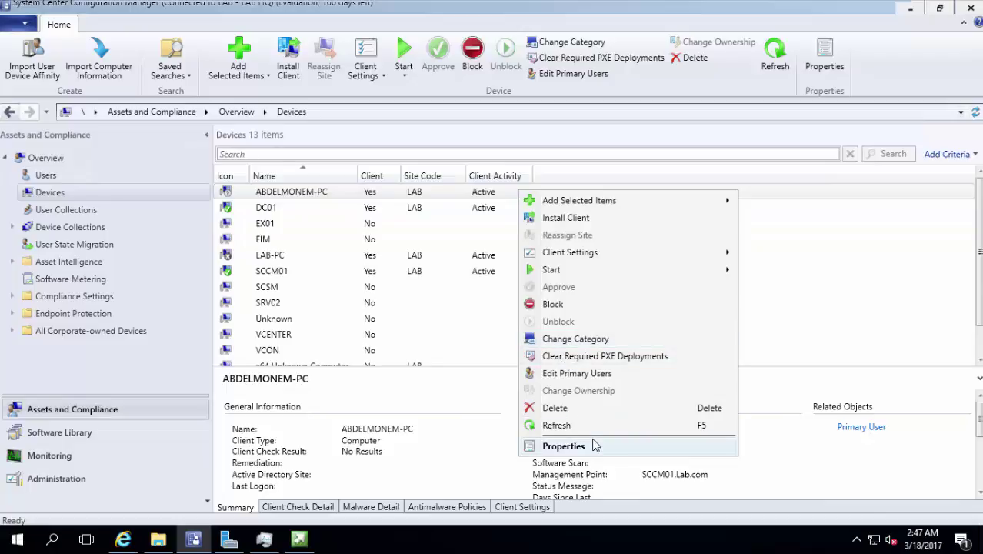
left_click(589, 443)
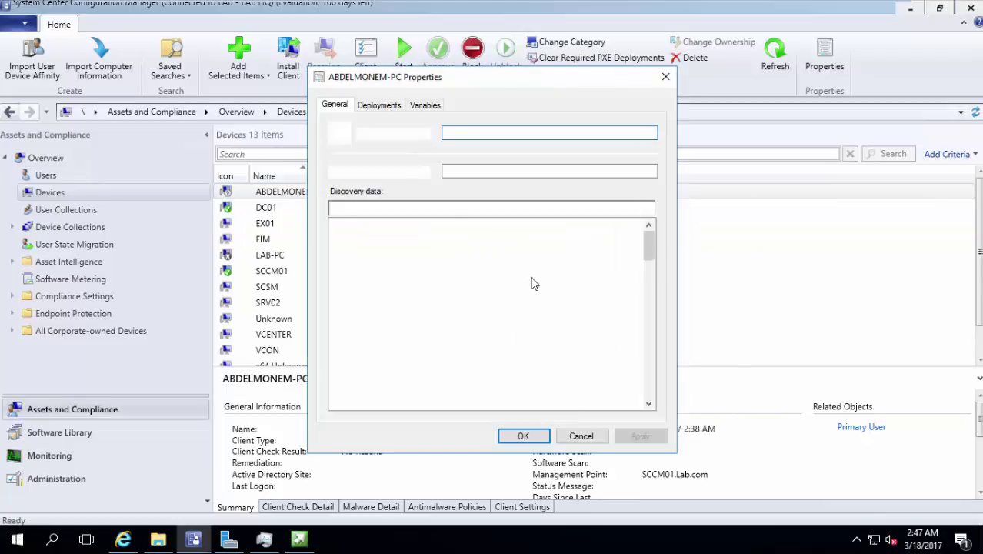
left_click(506, 268)
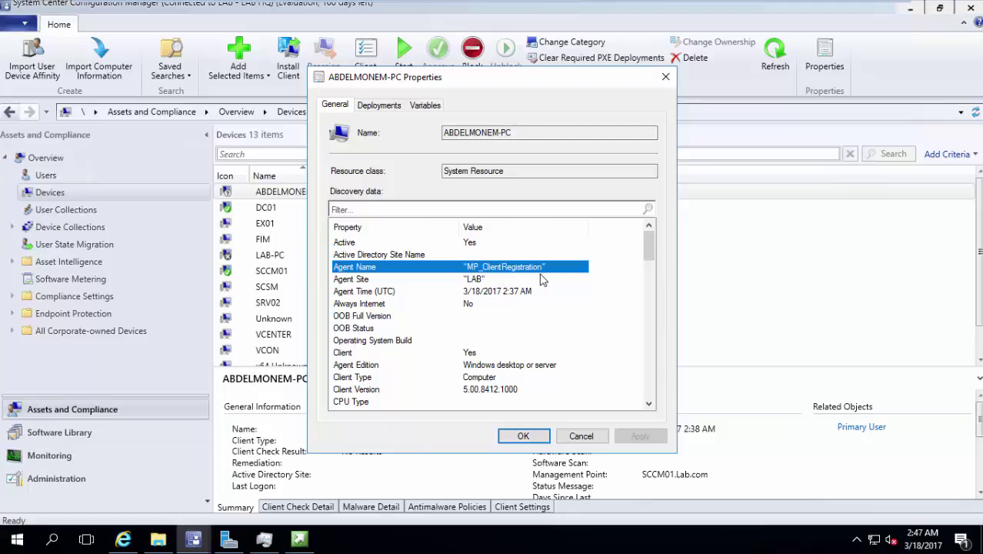
left_click(589, 435)
Compare LAB-PC's Agent Name discovery values in its Properties, then reselect the new computer
left_click(498, 272)
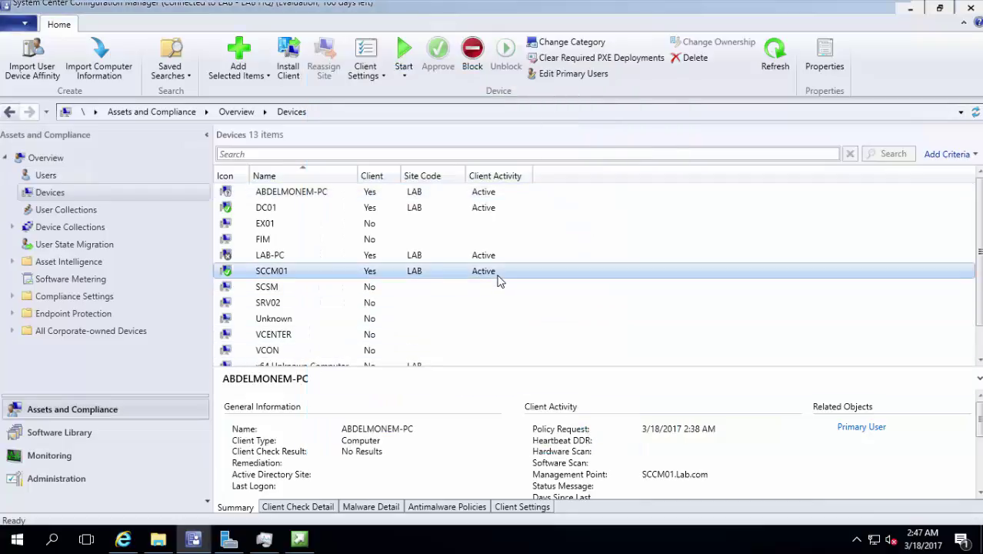
left_click(492, 258)
right_click(493, 263)
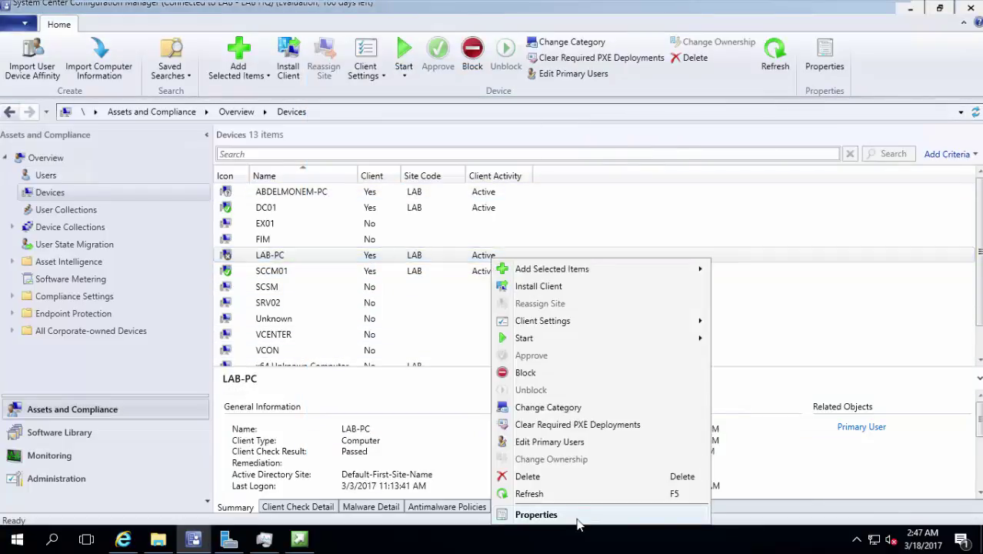
left_click(578, 519)
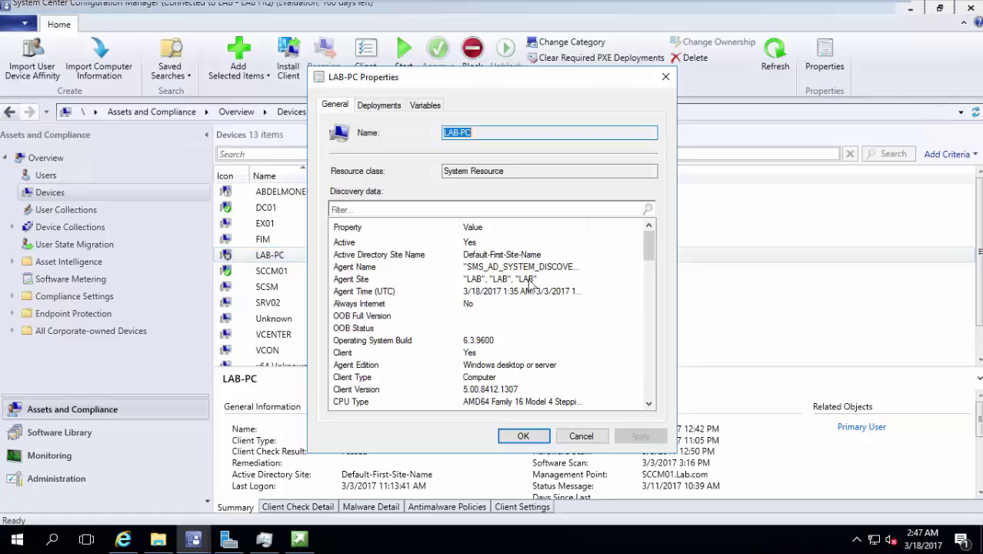
left_click(512, 268)
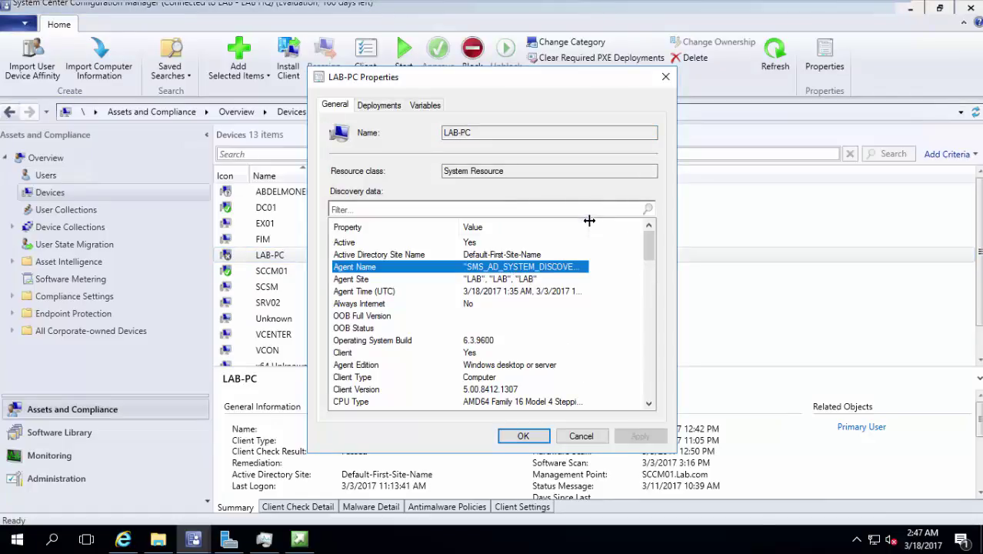
double_click(589, 227)
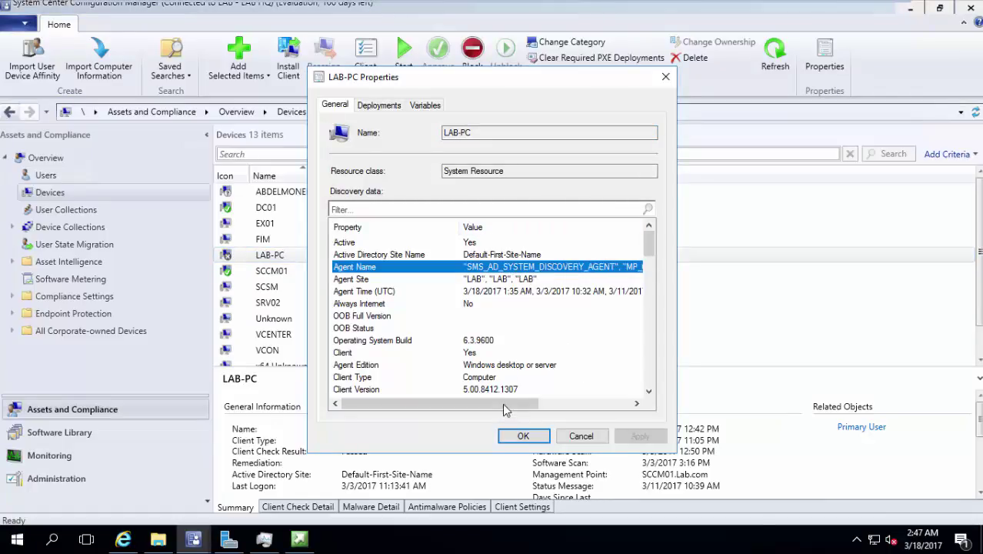
left_click_drag(507, 406, 584, 391)
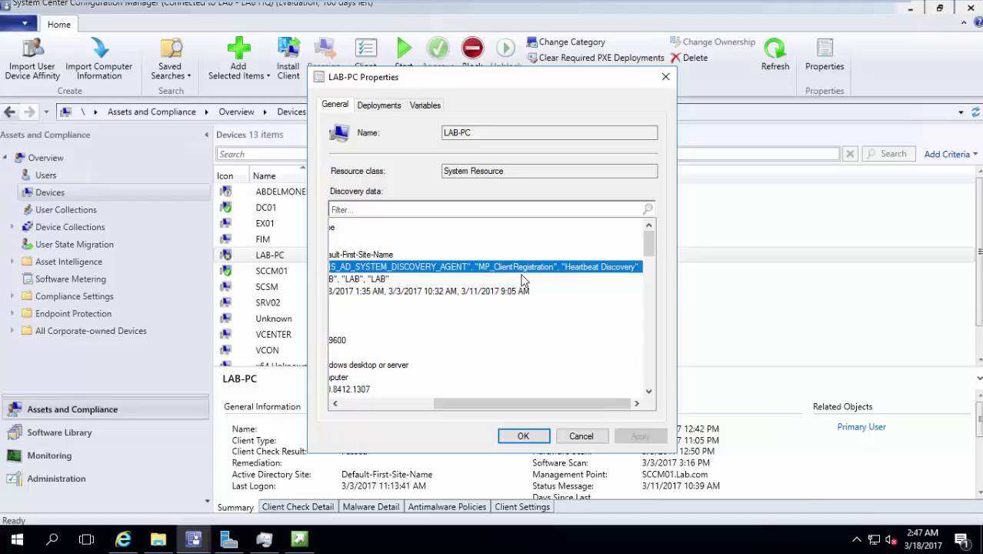
left_click(591, 438)
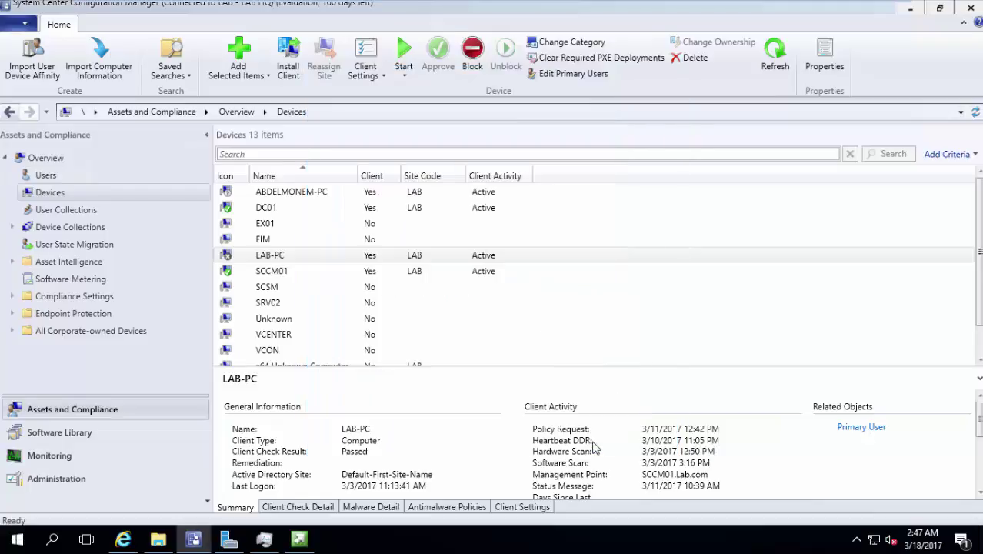
left_click(448, 194)
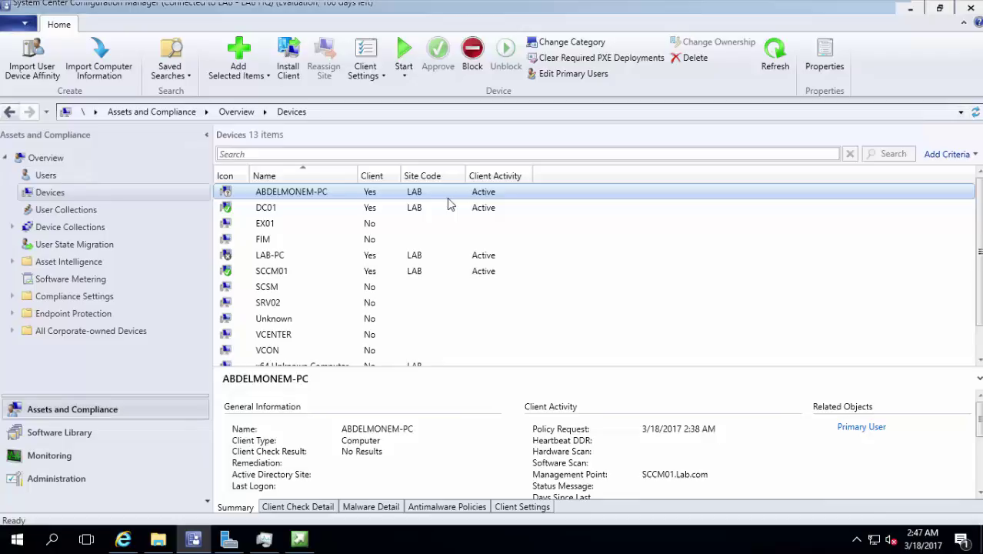
On the Windows 7 client, start the Machine Policy Retrieval & Evaluation Cycle, then return to the SCCM console
left_click(760, 10)
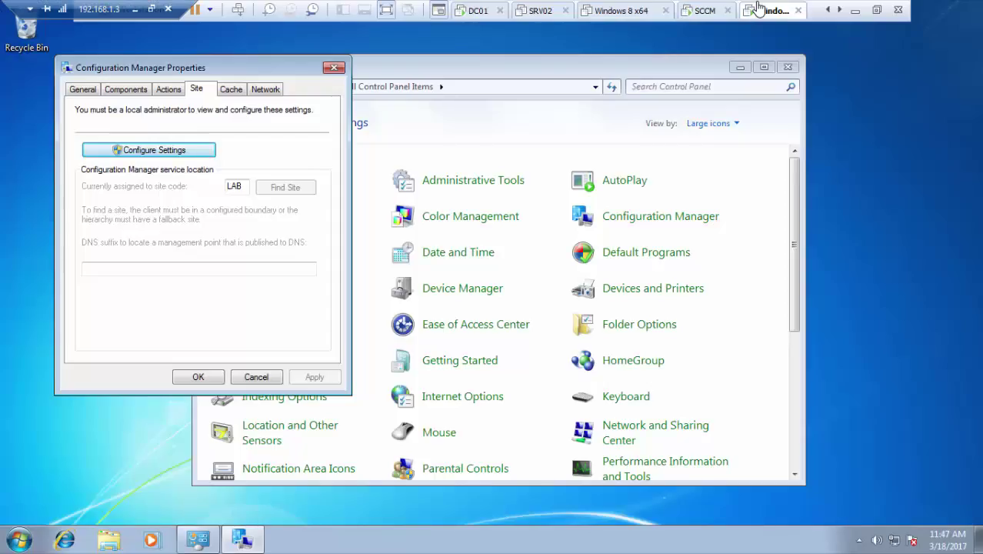
left_click(166, 91)
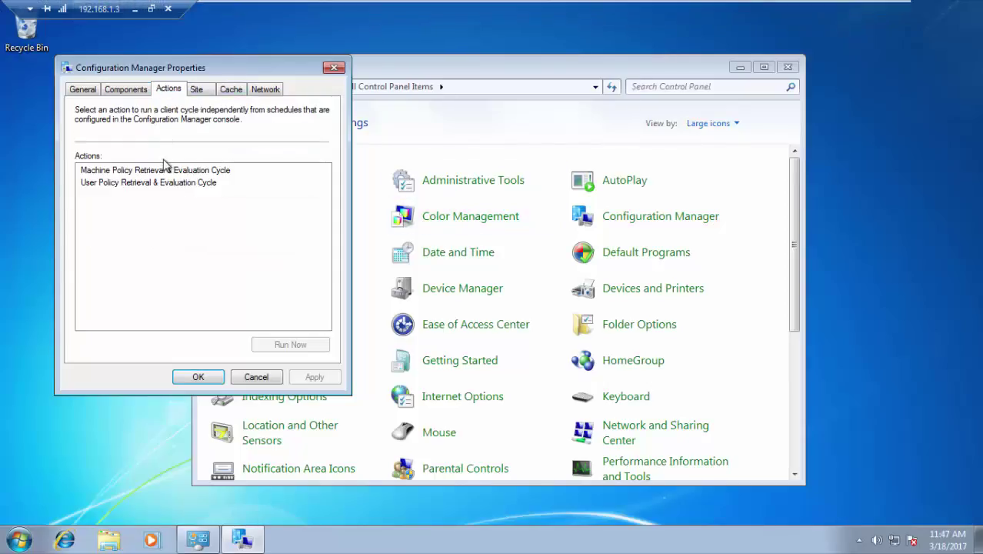
left_click(163, 169)
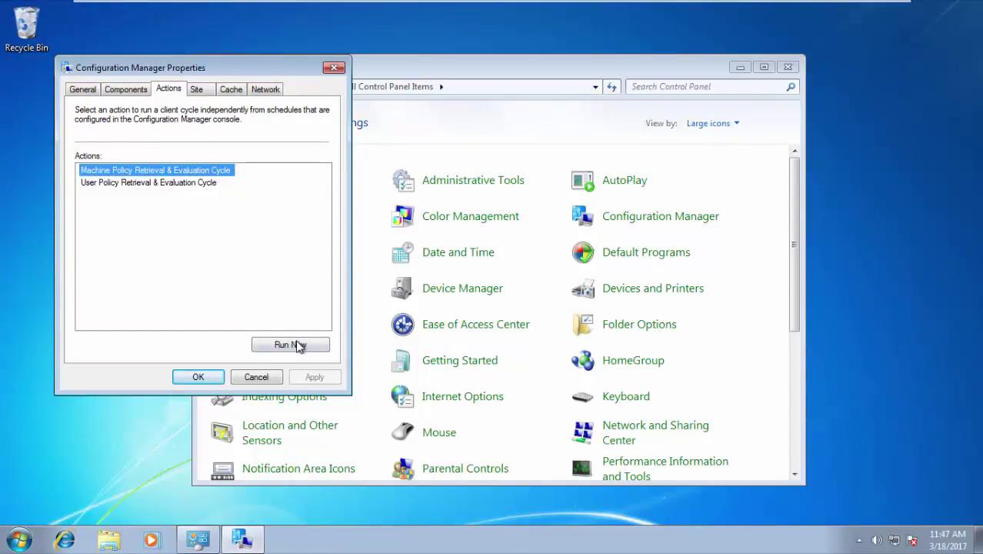
left_click(298, 346)
left_click(621, 323)
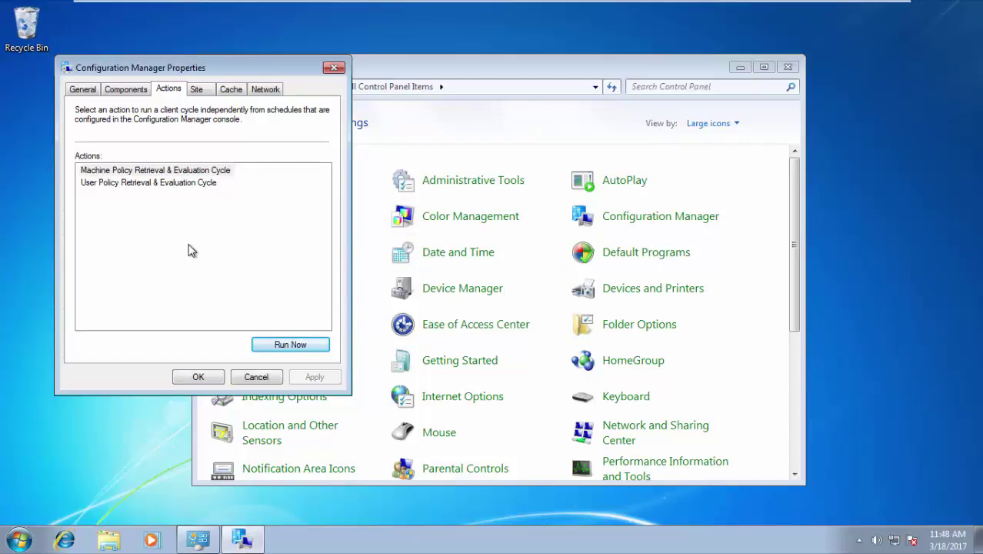
left_click(696, 10)
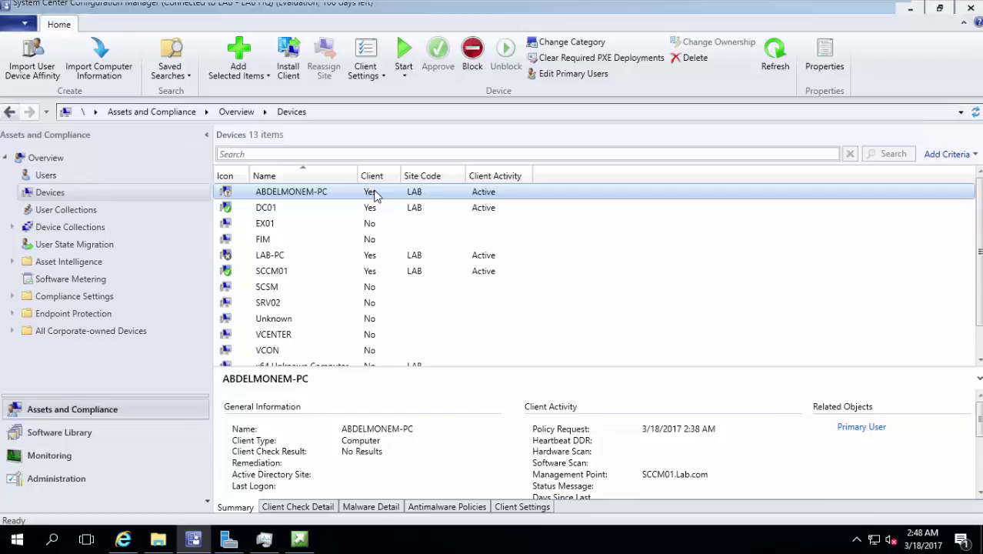
Cancel the Block warning for LAB-PC so it stays unblocked, then return to the Windows 7 client
left_click(352, 208)
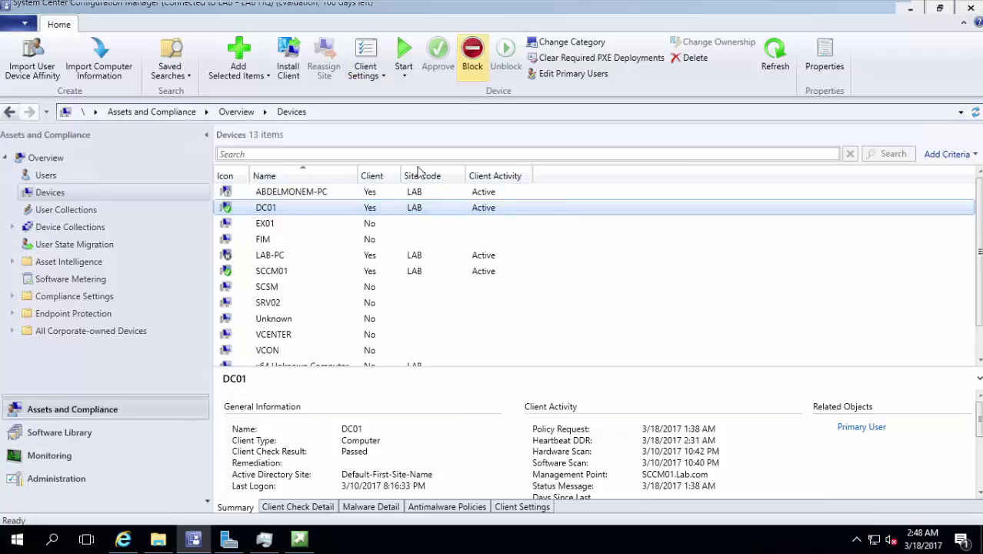
left_click(351, 258)
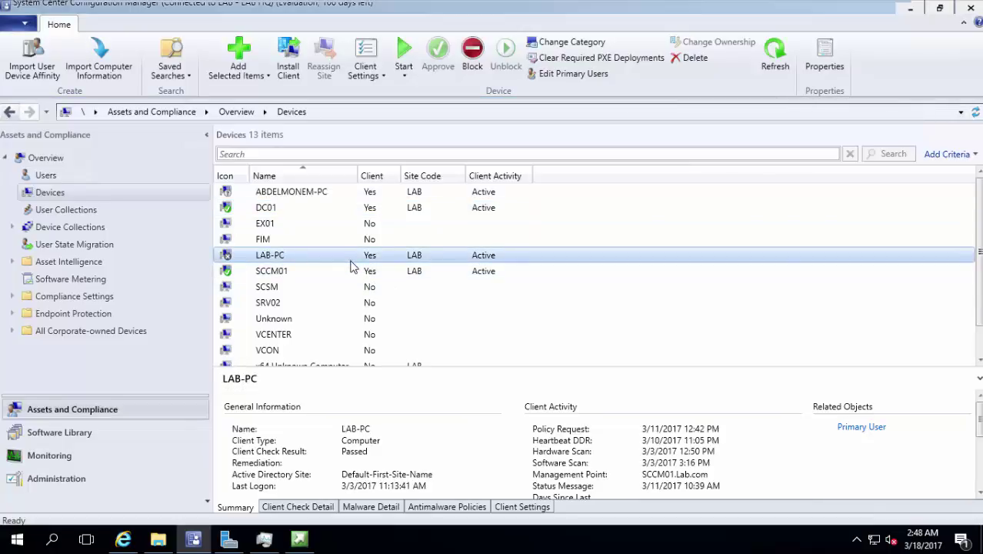
right_click(350, 262)
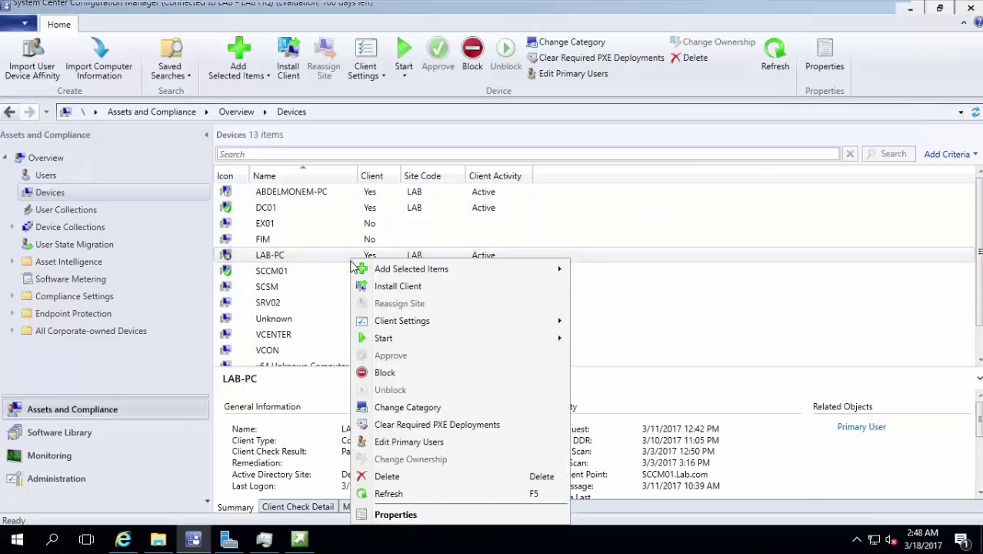
left_click(496, 376)
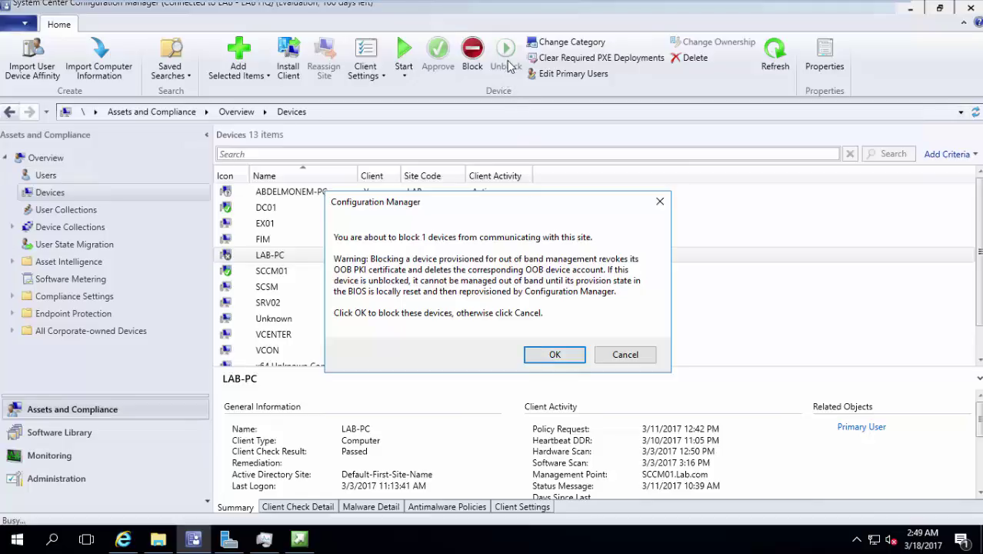
left_click(625, 356)
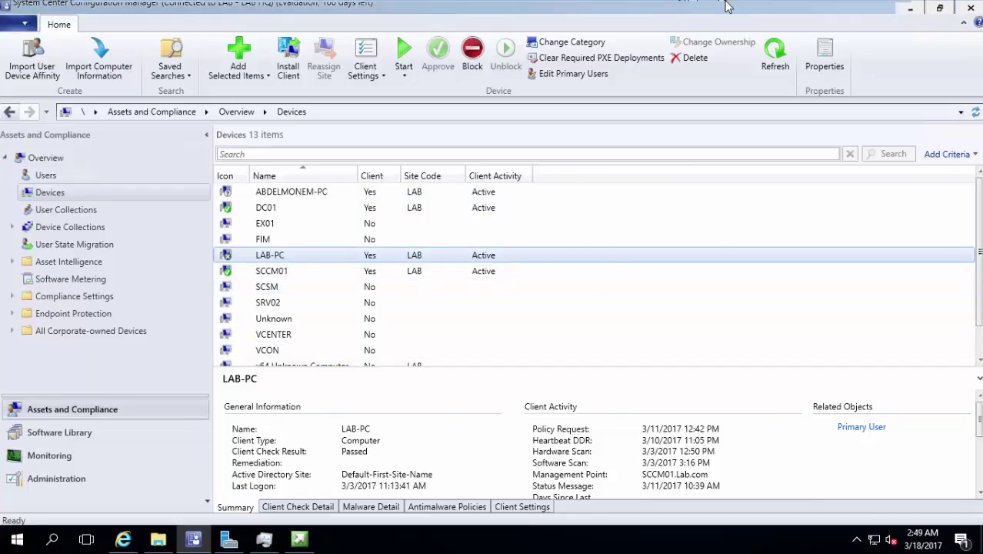
mouse_move(727, 7)
left_click(769, 11)
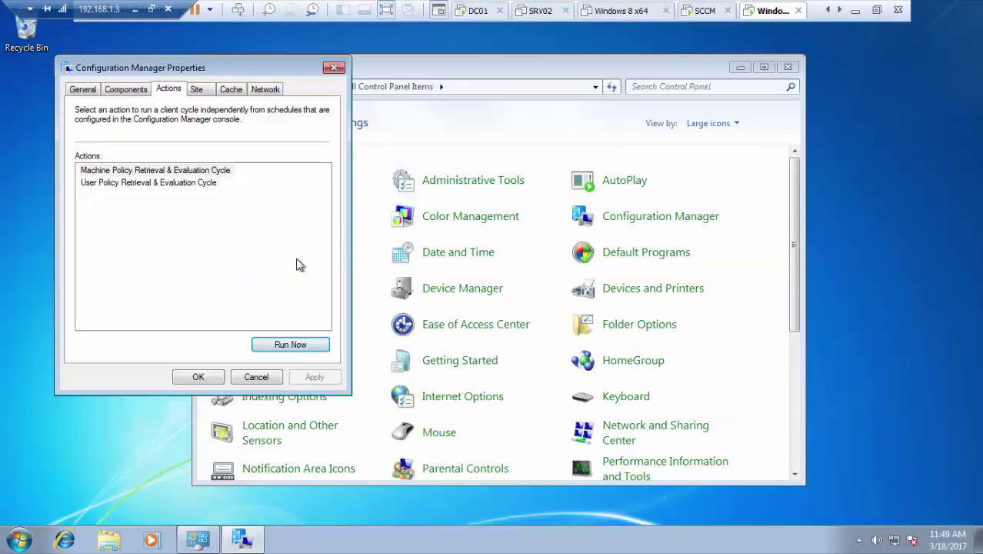